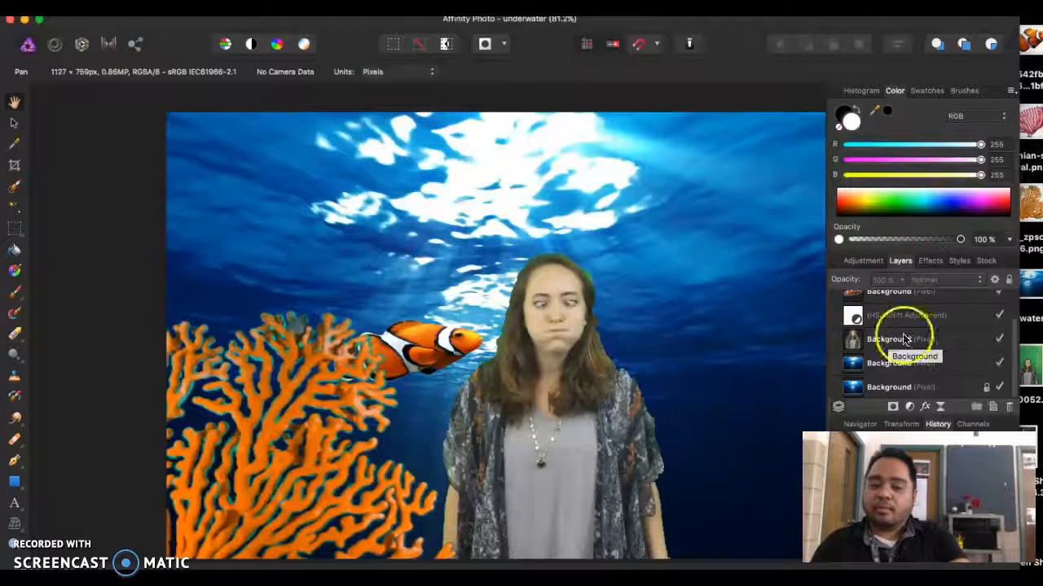
Bring the woman's layer to the top of the layer stack and move her over the coral at the image's left side
{"action": "left_click", "coordinate": [14, 125]}
{"action": "left_click_drag", "start_coordinate": [563, 417], "coordinate": [607, 380]}
{"action": "left_click_drag", "start_coordinate": [854, 285], "coordinate": [850, 296]}
{"action": "left_click_drag", "start_coordinate": [651, 363], "coordinate": [344, 414]}
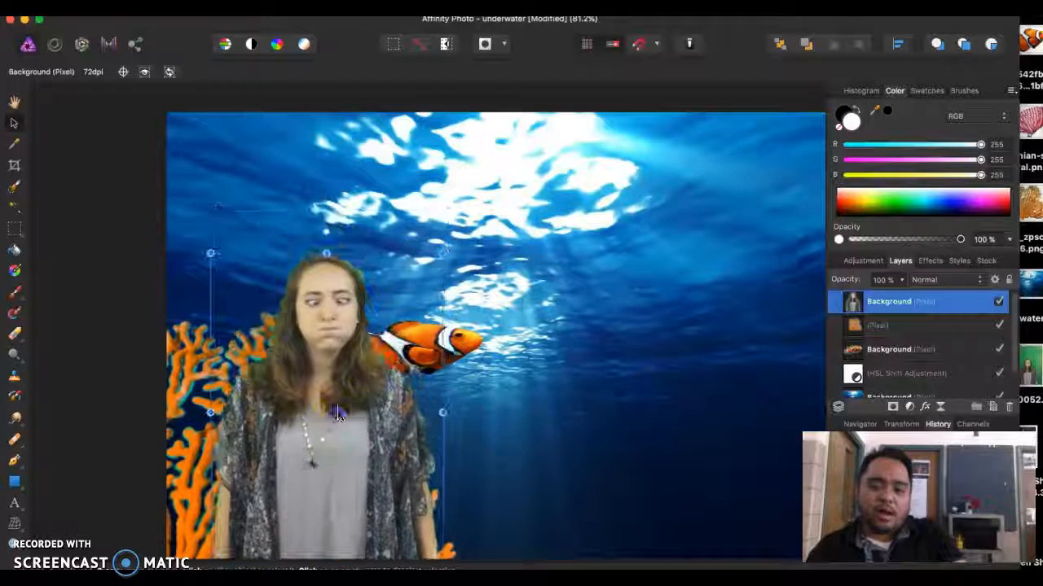
Place the woman's layer directly below the coral layer and return it to the top of the stack
{"action": "scroll", "coordinate": [936, 324], "scroll_direction": "down", "scroll_amount": 1}
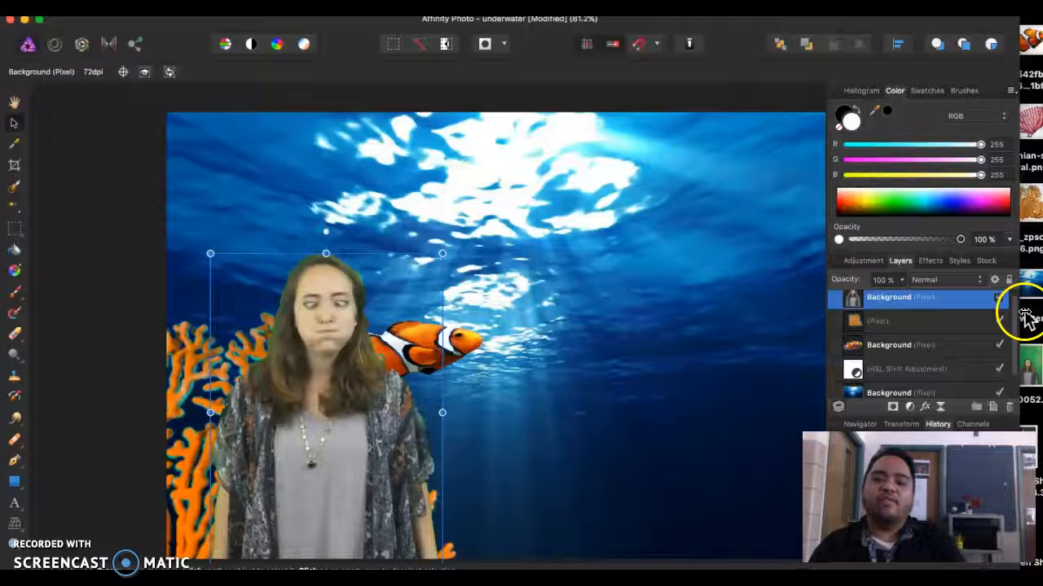
{"action": "left_click", "coordinate": [926, 303]}
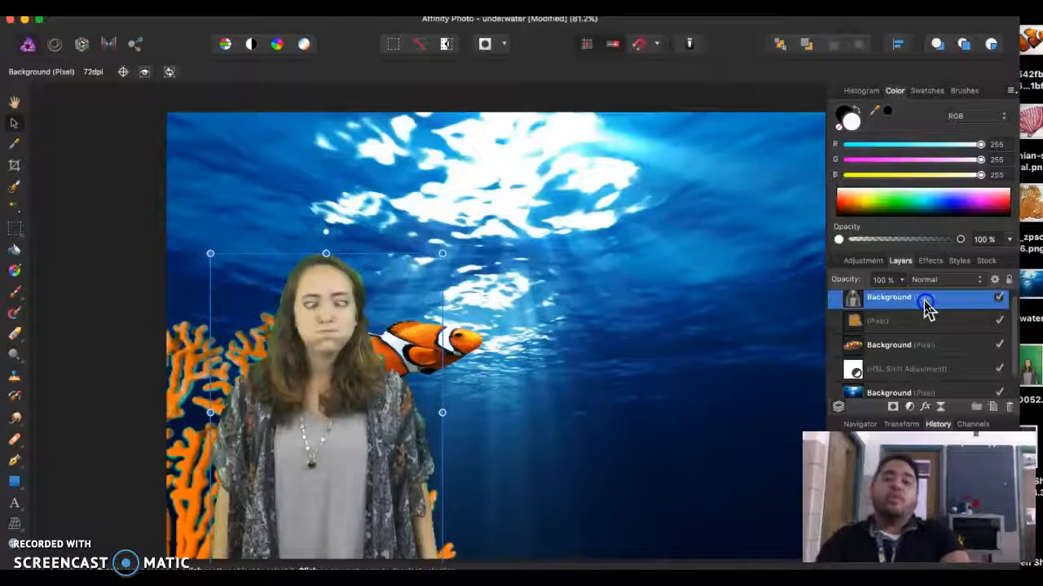
{"action": "left_click", "coordinate": [924, 302]}
{"action": "left_click_drag", "start_coordinate": [911, 308], "coordinate": [862, 346]}
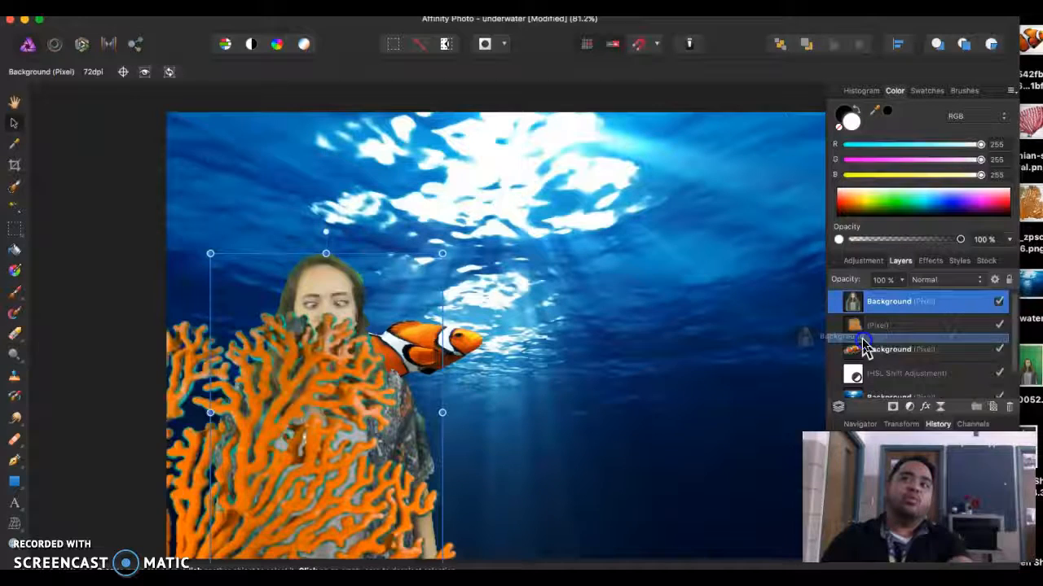
{"action": "mouse_move", "coordinate": [861, 341]}
{"action": "left_mouse_down"}
{"action": "mouse_move", "coordinate": [849, 302]}
{"action": "mouse_move", "coordinate": [875, 342]}
{"action": "mouse_move", "coordinate": [819, 330]}
{"action": "mouse_move", "coordinate": [853, 344]}
{"action": "left_mouse_up"}
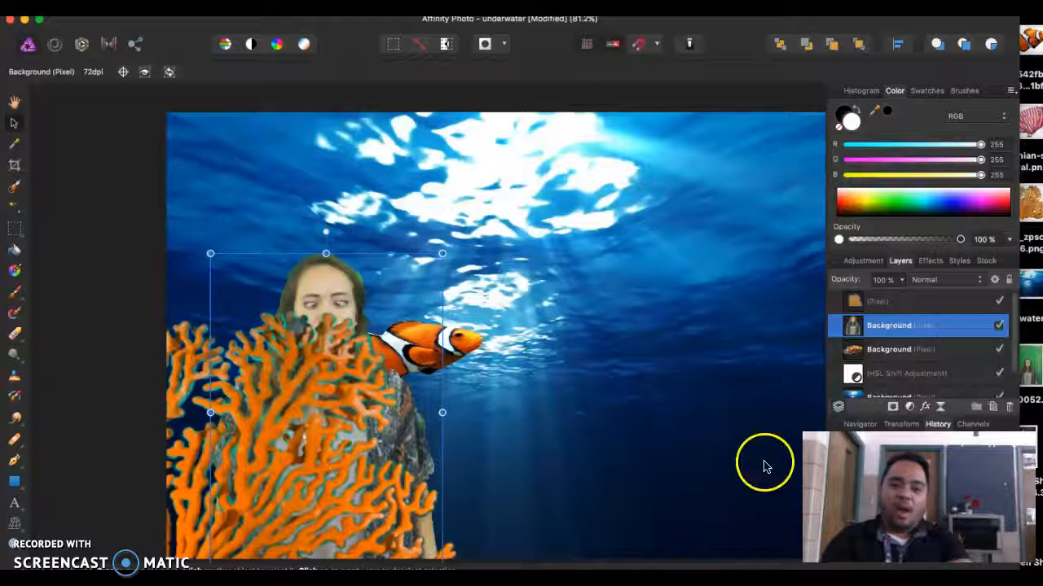
{"action": "left_click_drag", "start_coordinate": [888, 326], "coordinate": [853, 301]}
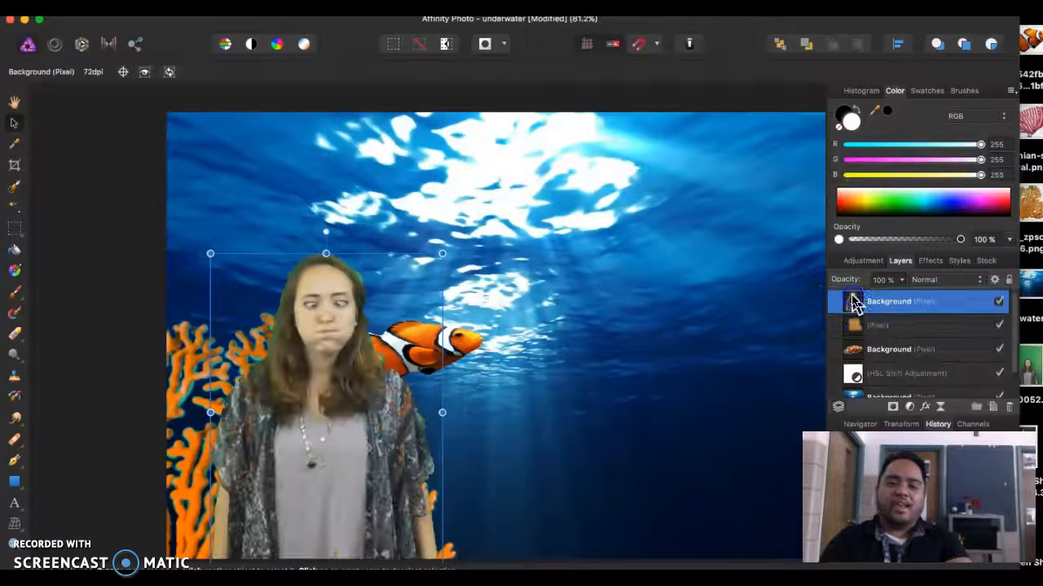
Nest the woman's layer inside the coral layer so that she is clipped to the coral's shape
{"action": "left_click", "coordinate": [899, 303]}
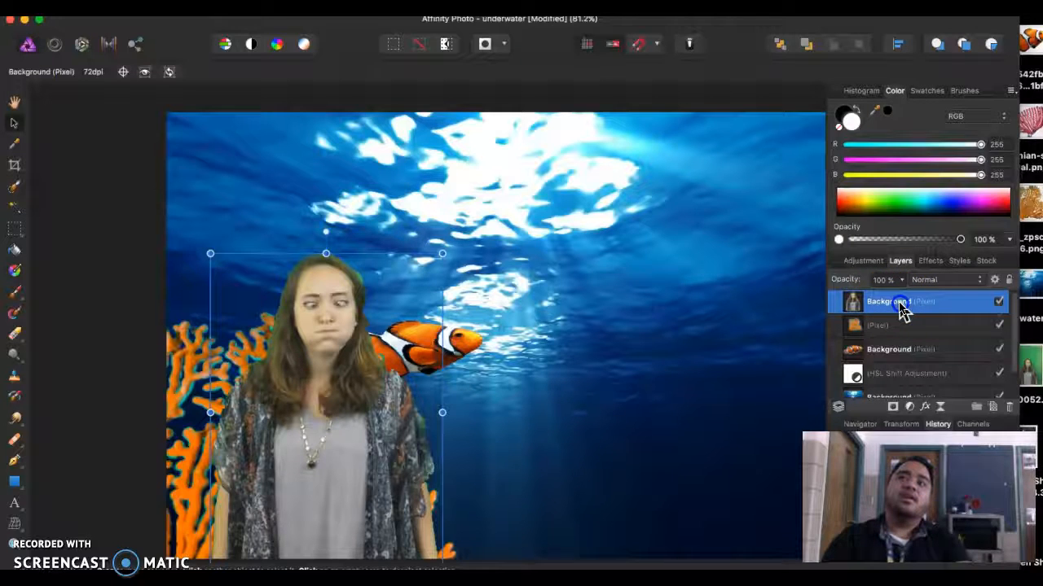
{"action": "left_click_drag", "start_coordinate": [902, 326], "coordinate": [903, 341]}
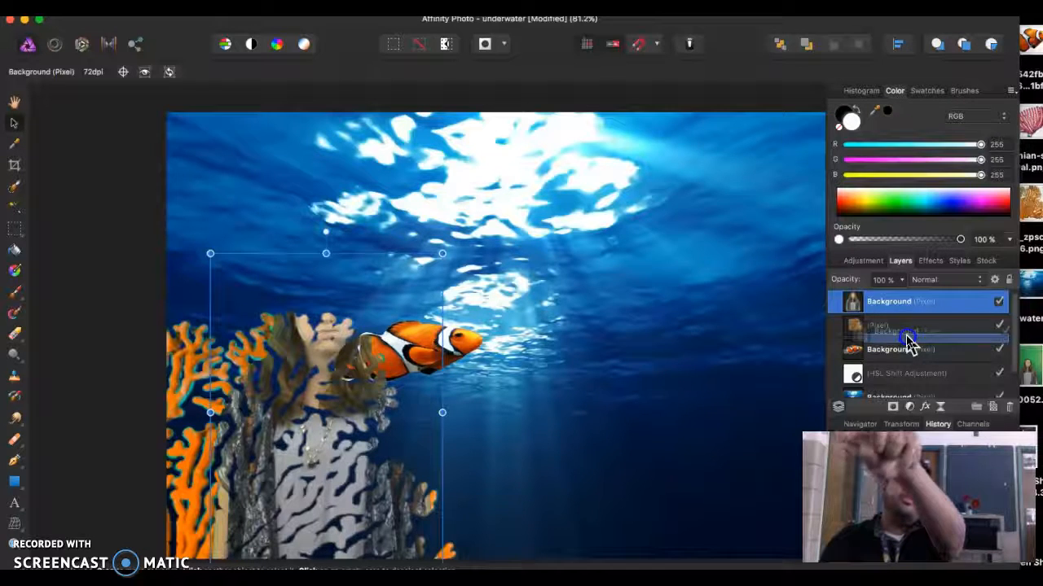
{"action": "mouse_move", "coordinate": [909, 340]}
{"action": "left_mouse_down"}
{"action": "mouse_move", "coordinate": [856, 345]}
{"action": "mouse_move", "coordinate": [894, 344]}
{"action": "left_mouse_up"}
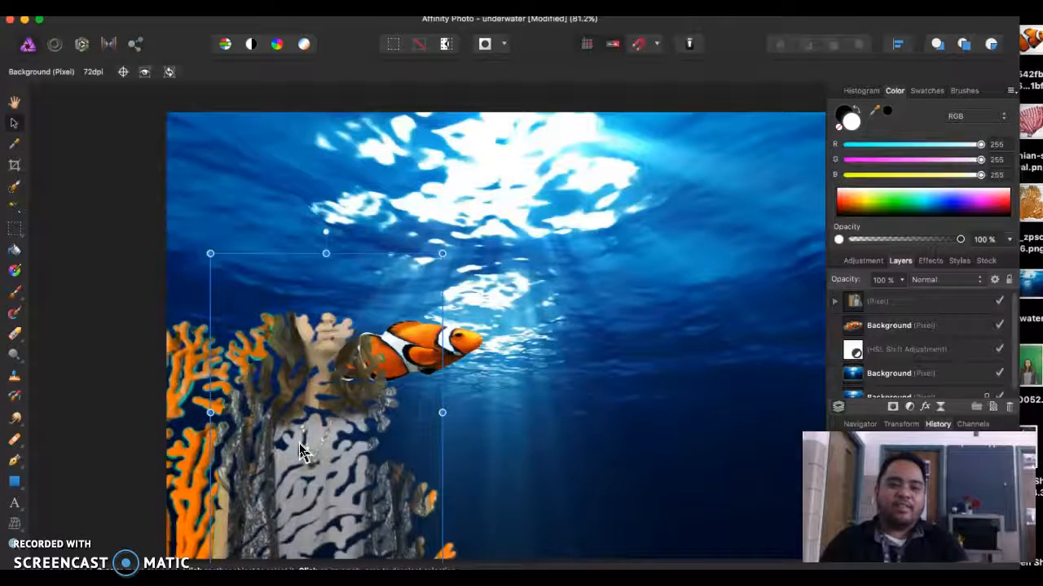
{"action": "left_click", "coordinate": [488, 436]}
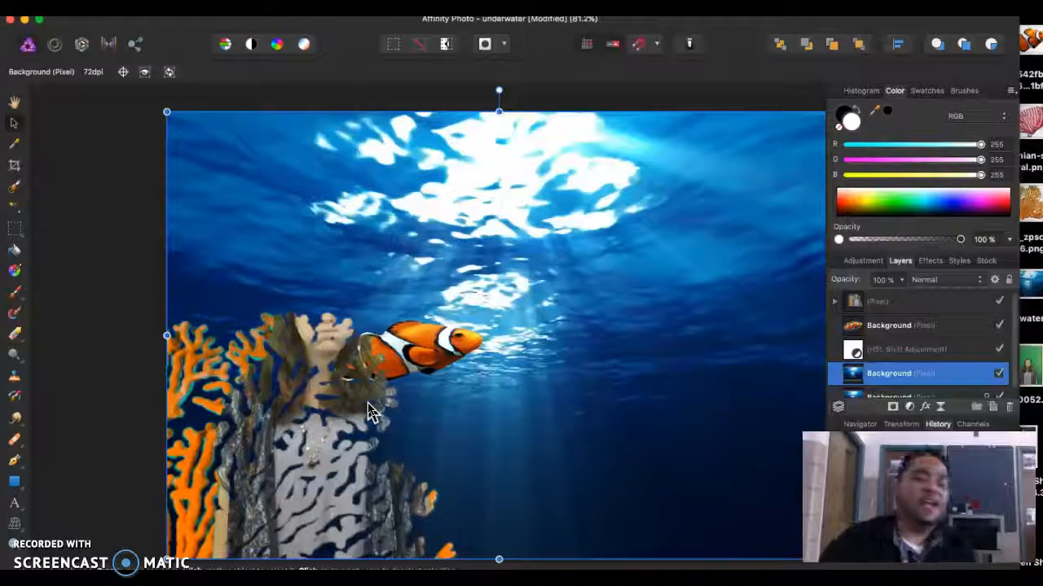
{"action": "scroll", "coordinate": [325, 488], "scroll_direction": "up", "scroll_amount": 2}
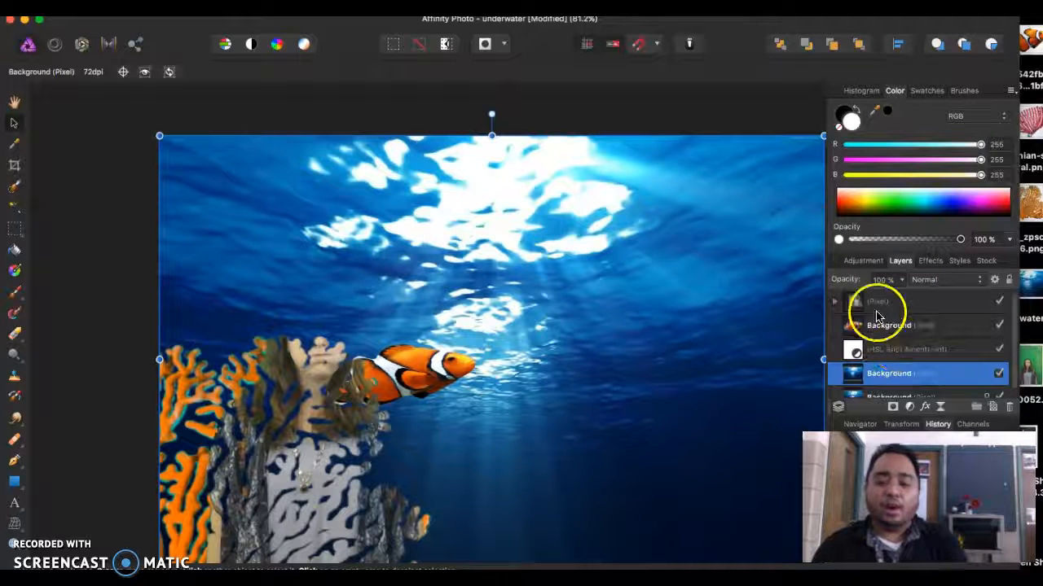
Expand the coral layer and select the woman's layer nested inside it
{"action": "left_click", "coordinate": [876, 306]}
{"action": "left_click", "coordinate": [834, 302]}
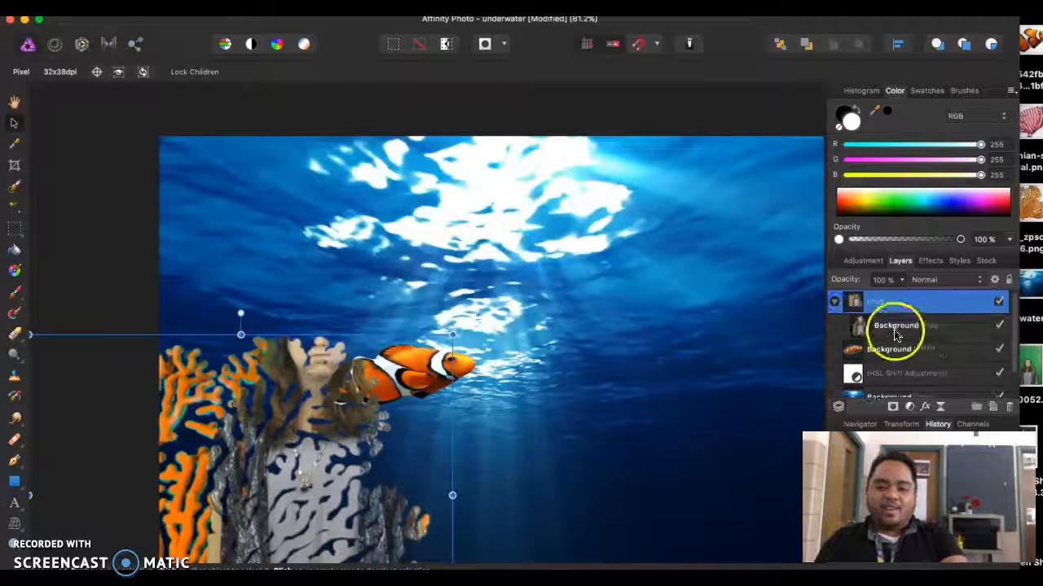
{"action": "left_click", "coordinate": [895, 329]}
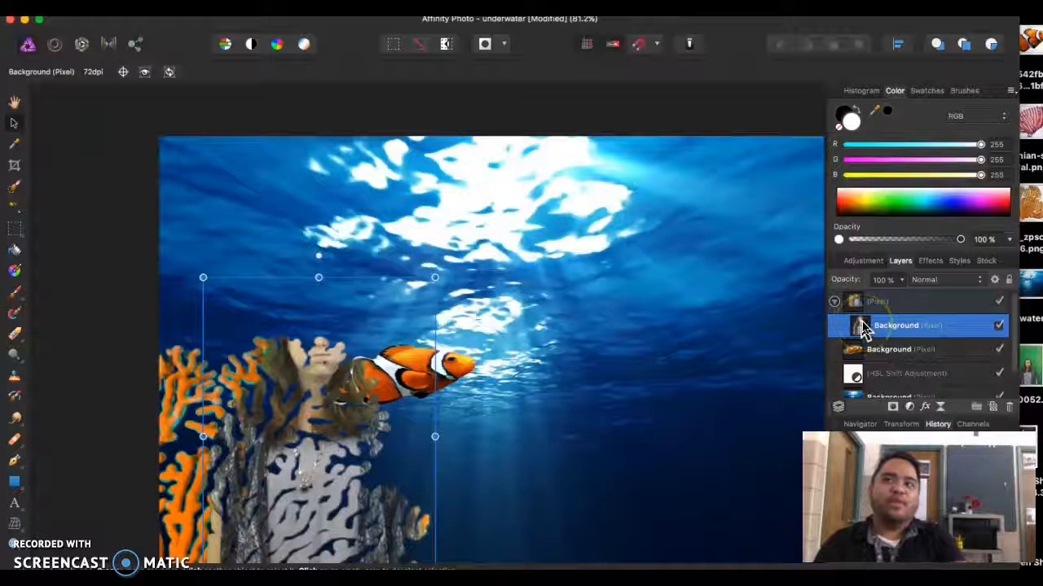
{"action": "left_click_drag", "start_coordinate": [884, 333], "coordinate": [910, 342]}
{"action": "scroll", "coordinate": [870, 303], "scroll_direction": "down", "scroll_amount": 1}
{"action": "scroll", "coordinate": [869, 313], "scroll_direction": "up", "scroll_amount": 1}
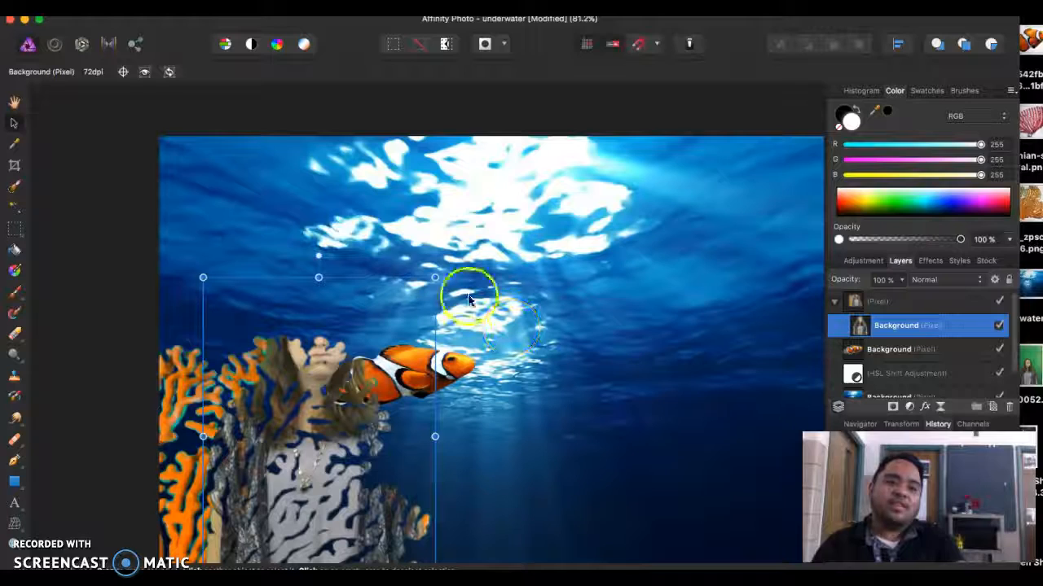
Undo the nesting of the woman's layer inside the coral layer
{"action": "left_click", "coordinate": [167, 8]}
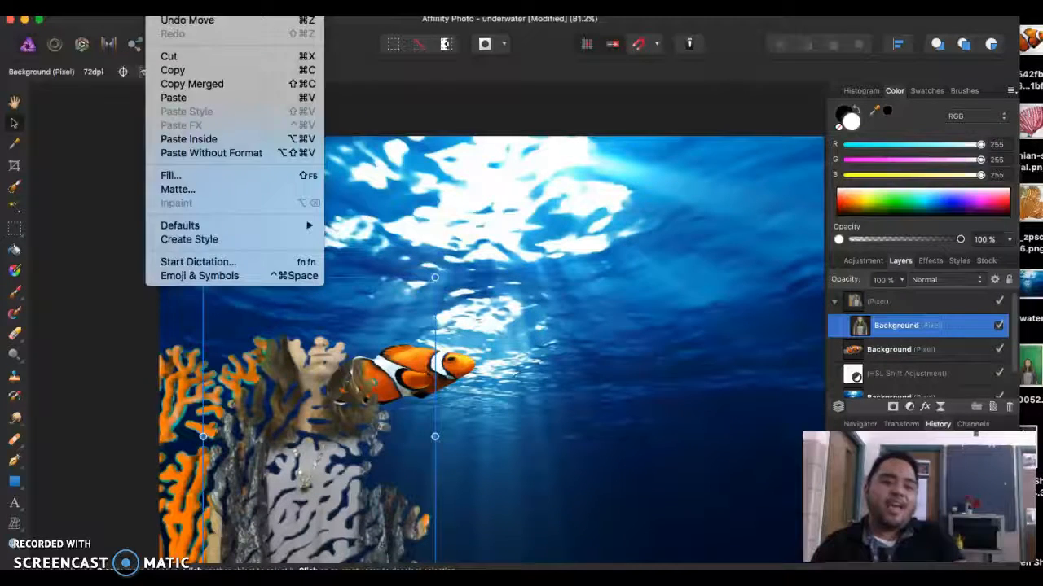
{"action": "left_click", "coordinate": [165, 27]}
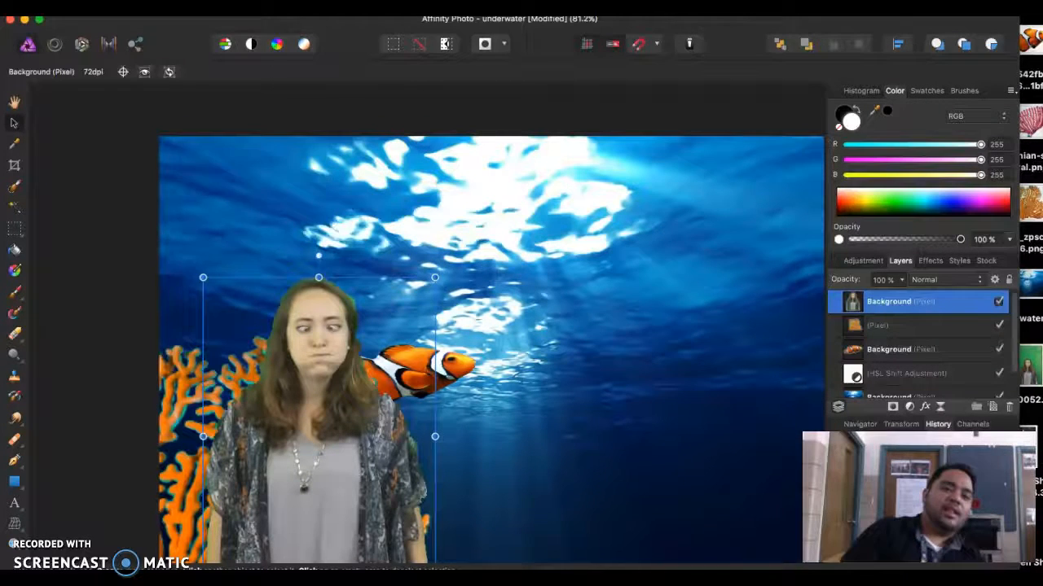
{"action": "left_click", "coordinate": [153, 10]}
{"action": "left_click", "coordinate": [153, 10]}
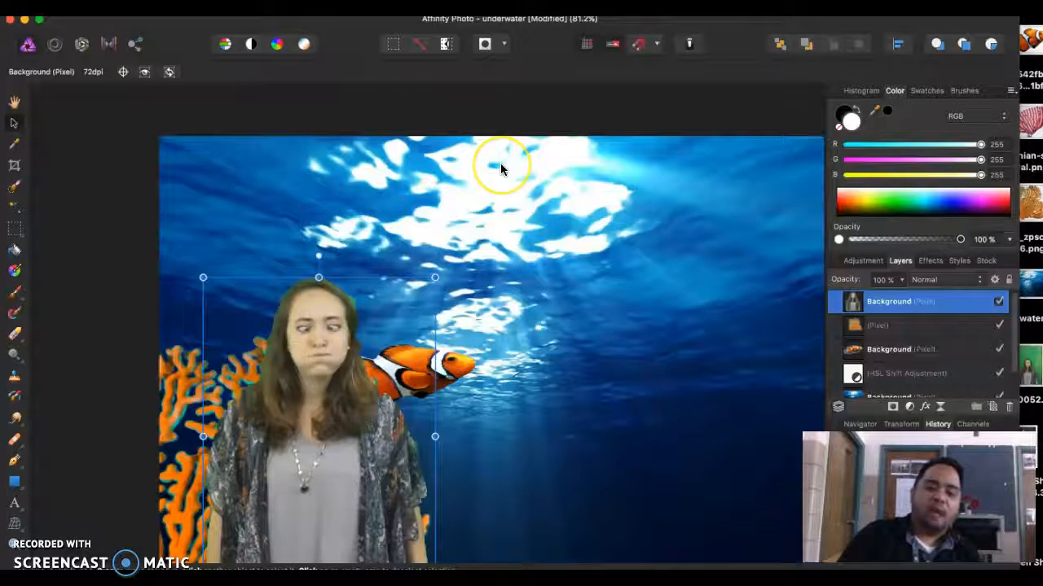
Switch the woman's layer between nested in the coral and behind it, and bring it back above the coral
{"action": "key", "text": "super+bracketleft"}
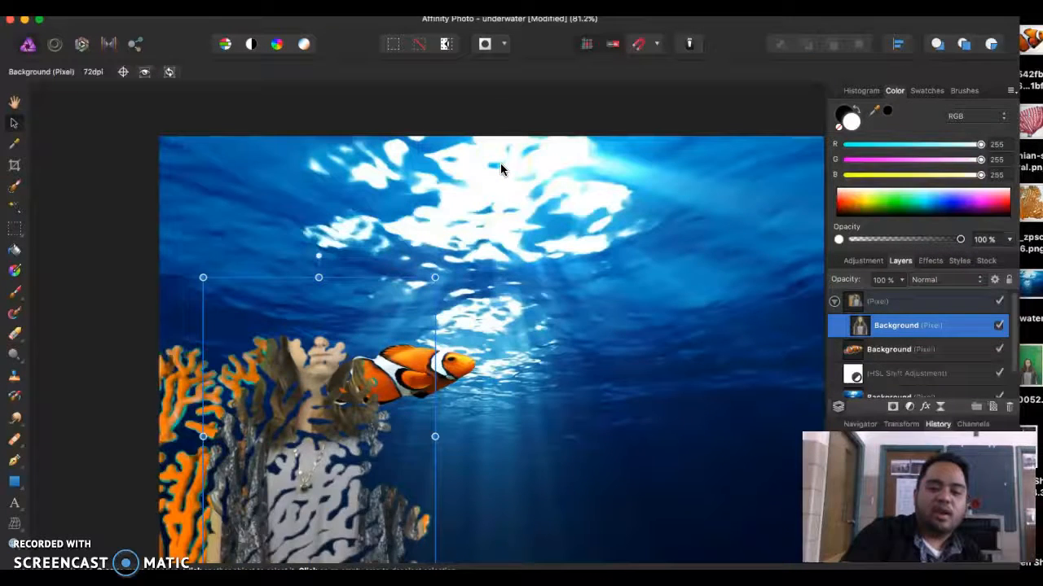
{"action": "key", "text": "super+bracketright"}
{"action": "key", "text": "super+bracketleft"}
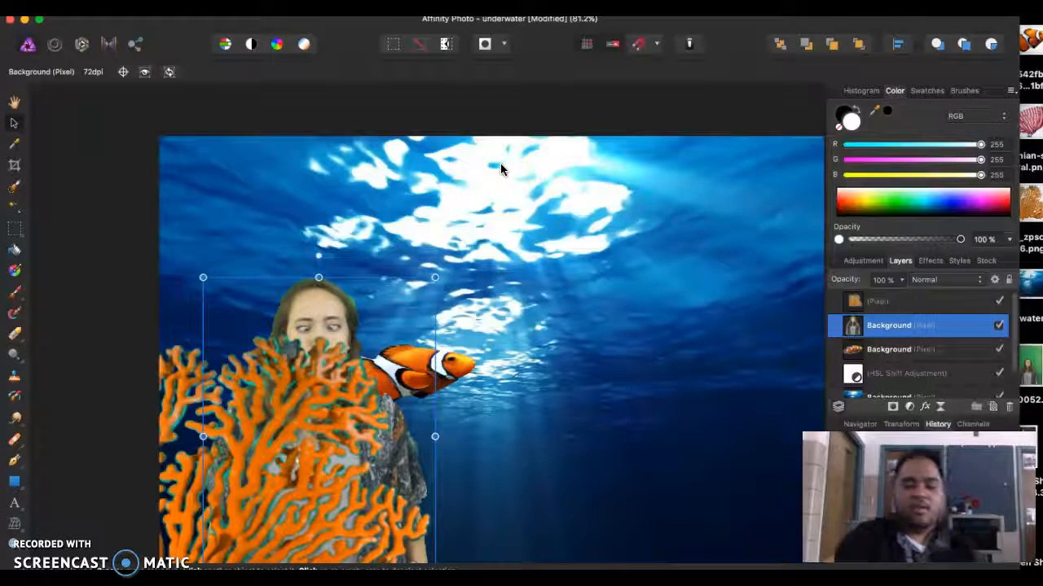
{"action": "key", "text": "super+bracketright"}
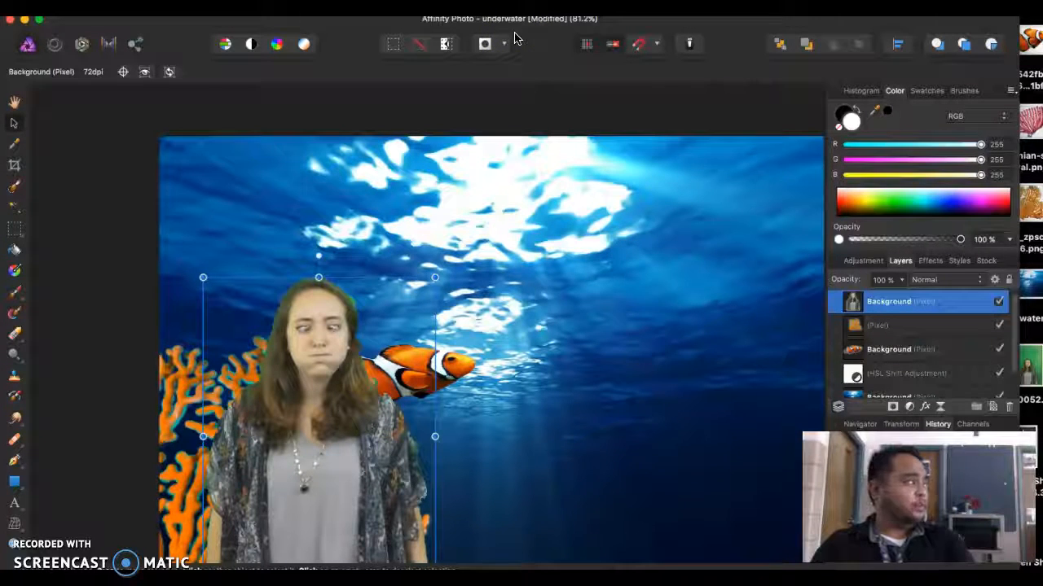
Make a rectangular marquee selection over the woman's upper chest and necklace
{"action": "scroll", "coordinate": [848, 347], "scroll_direction": "down", "scroll_amount": 2}
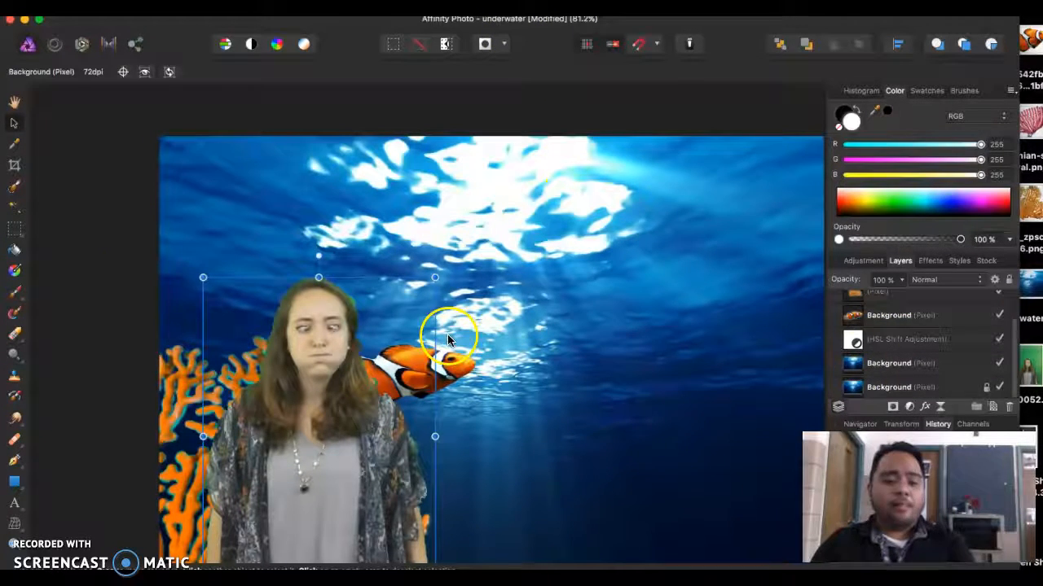
{"action": "left_click", "coordinate": [15, 228]}
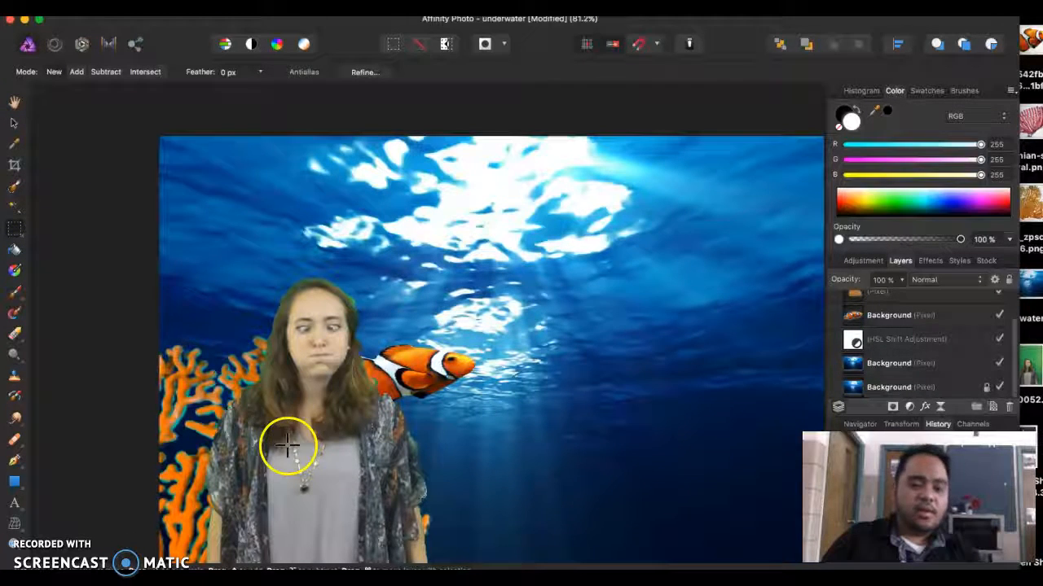
{"action": "left_click_drag", "start_coordinate": [365, 481], "coordinate": [371, 498]}
Move the selected rectangular piece of the woman up toward the water surface and undo the move
{"action": "left_click", "coordinate": [17, 126]}
{"action": "left_click_drag", "start_coordinate": [386, 435], "coordinate": [531, 258]}
{"action": "key", "text": "super+z"}
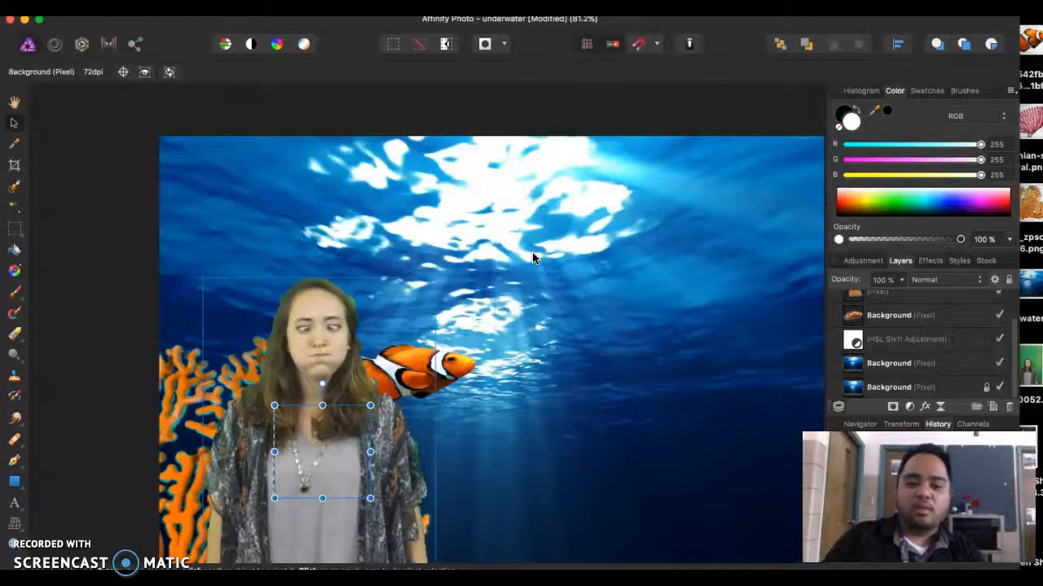
Add the woman's face and hair to the selection with the Selection Brush at 28 px width
{"action": "left_click", "coordinate": [16, 206]}
{"action": "left_click", "coordinate": [14, 186]}
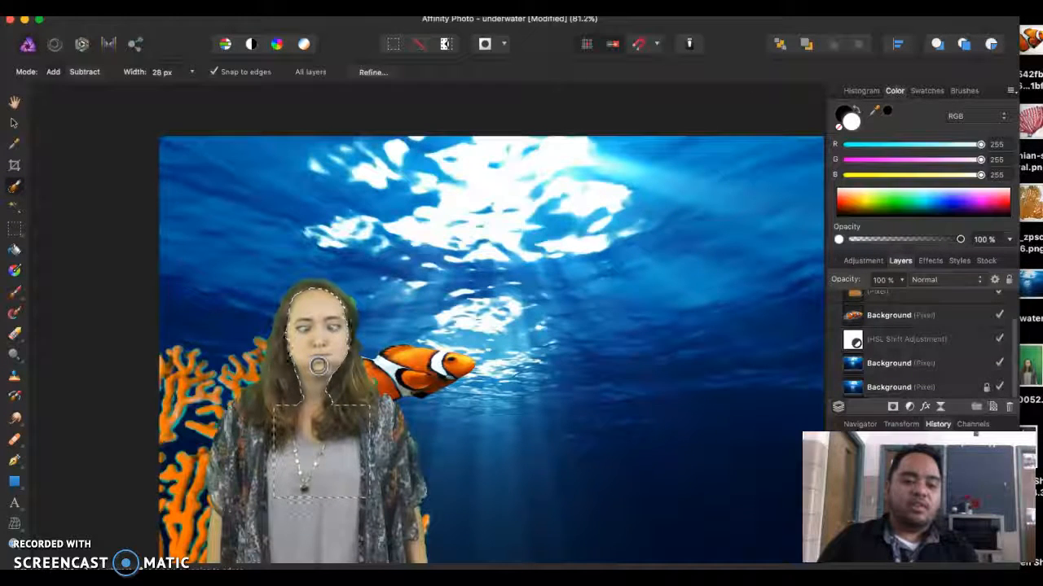
{"action": "mouse_move", "coordinate": [275, 346]}
{"action": "left_mouse_down"}
{"action": "mouse_move", "coordinate": [272, 391]}
{"action": "mouse_move", "coordinate": [282, 347]}
{"action": "left_mouse_up"}
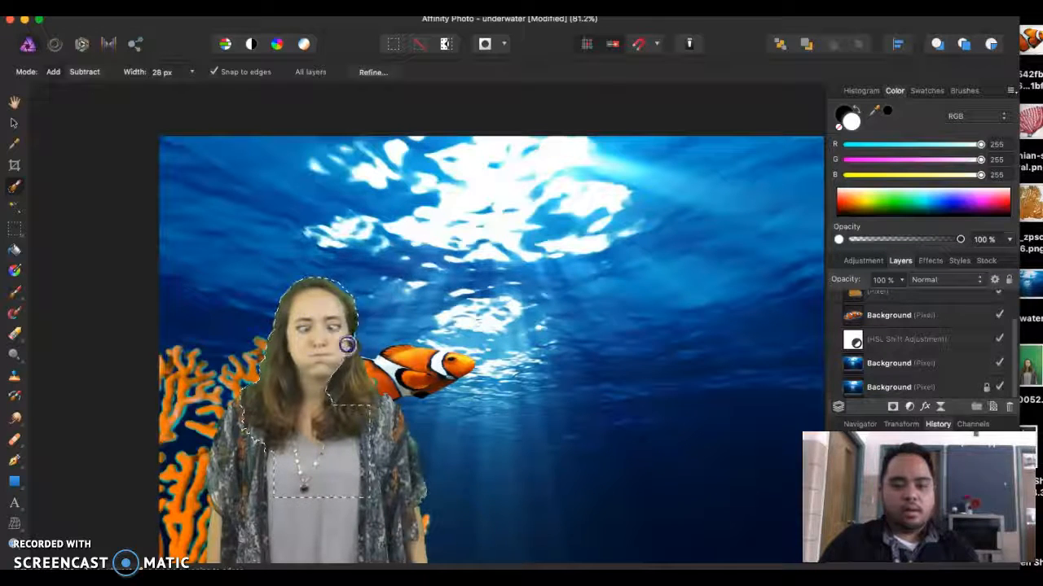
{"action": "scroll", "coordinate": [367, 400], "scroll_direction": "down", "scroll_amount": 5}
{"action": "scroll", "coordinate": [366, 385], "scroll_direction": "up", "scroll_amount": 10}
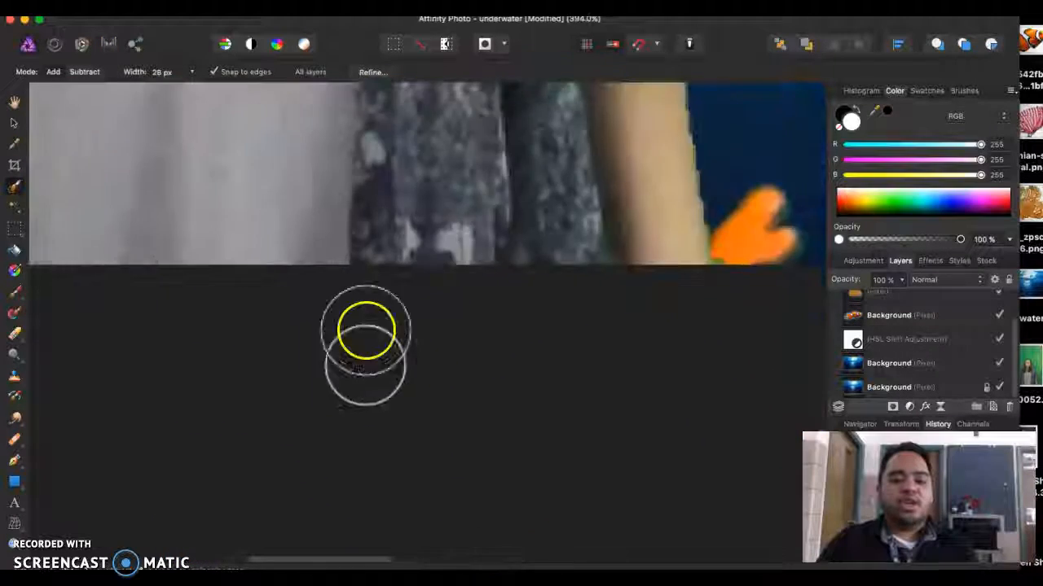
{"action": "scroll", "coordinate": [367, 316], "scroll_direction": "up", "scroll_amount": 5}
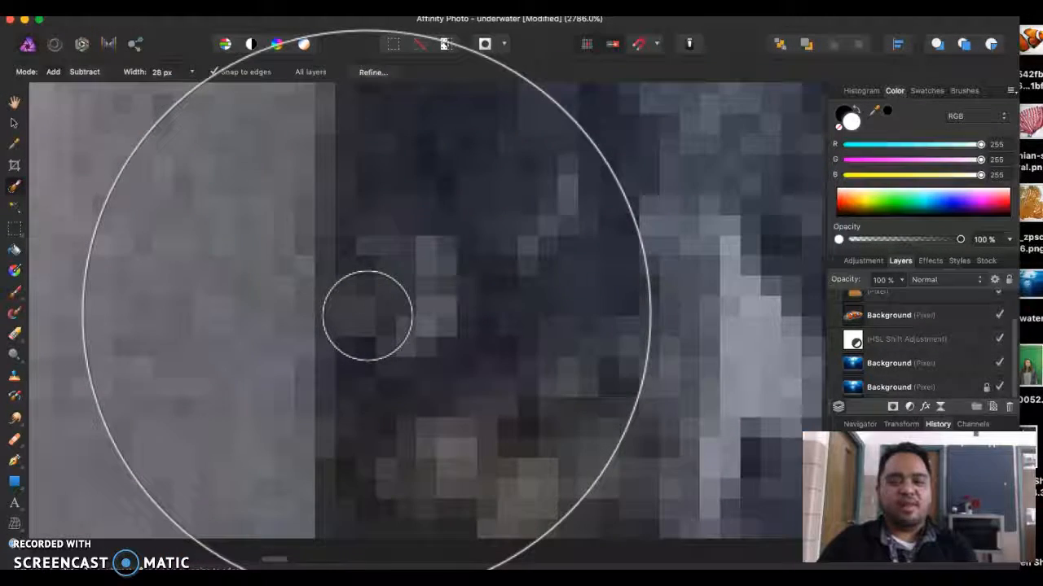
{"action": "scroll", "coordinate": [414, 411], "scroll_direction": "down", "scroll_amount": 4}
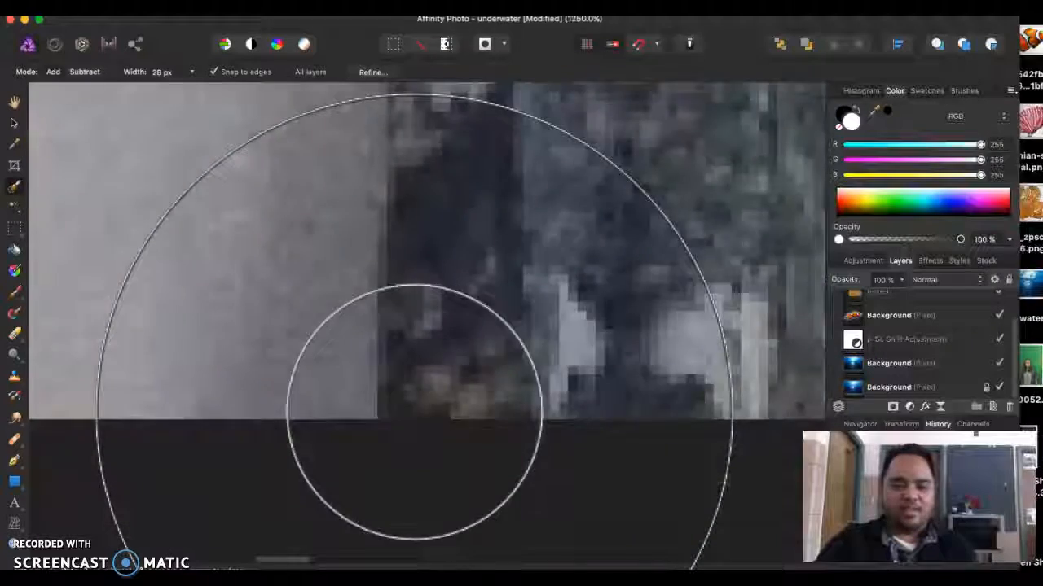
{"action": "scroll", "coordinate": [414, 411], "scroll_direction": "down", "scroll_amount": 10}
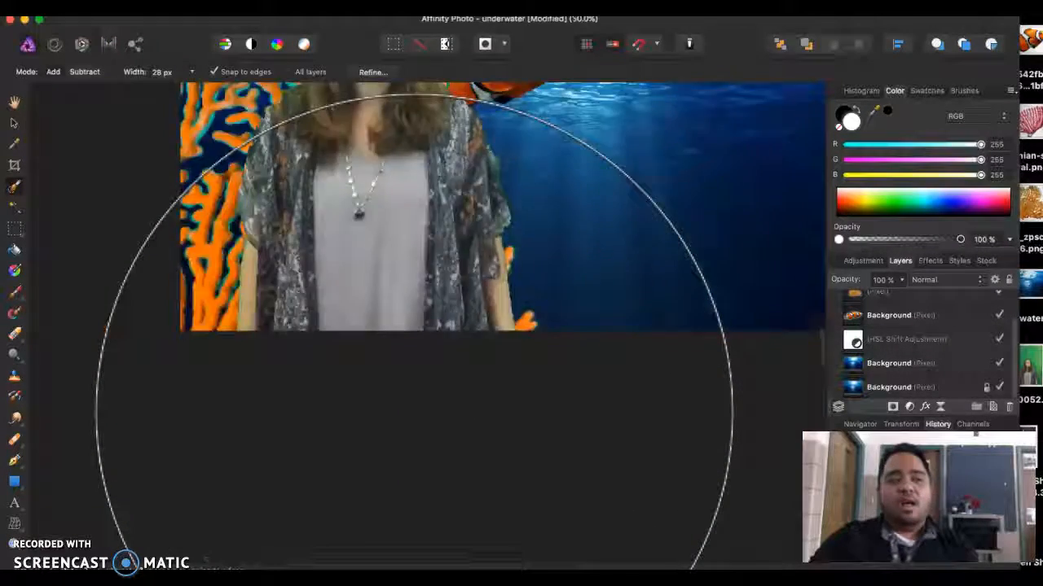
{"action": "scroll", "coordinate": [414, 411], "scroll_direction": "down", "scroll_amount": 4}
{"action": "scroll", "coordinate": [413, 411], "scroll_direction": "down", "scroll_amount": 1}
{"action": "scroll", "coordinate": [414, 411], "scroll_direction": "up", "scroll_amount": 3}
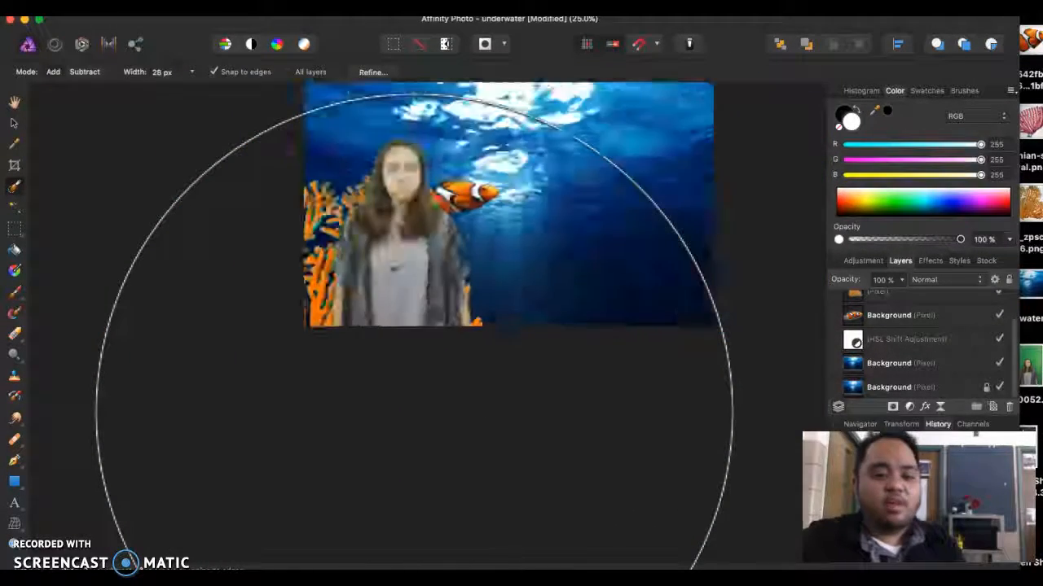
{"action": "scroll", "coordinate": [414, 412], "scroll_direction": "up", "scroll_amount": 4}
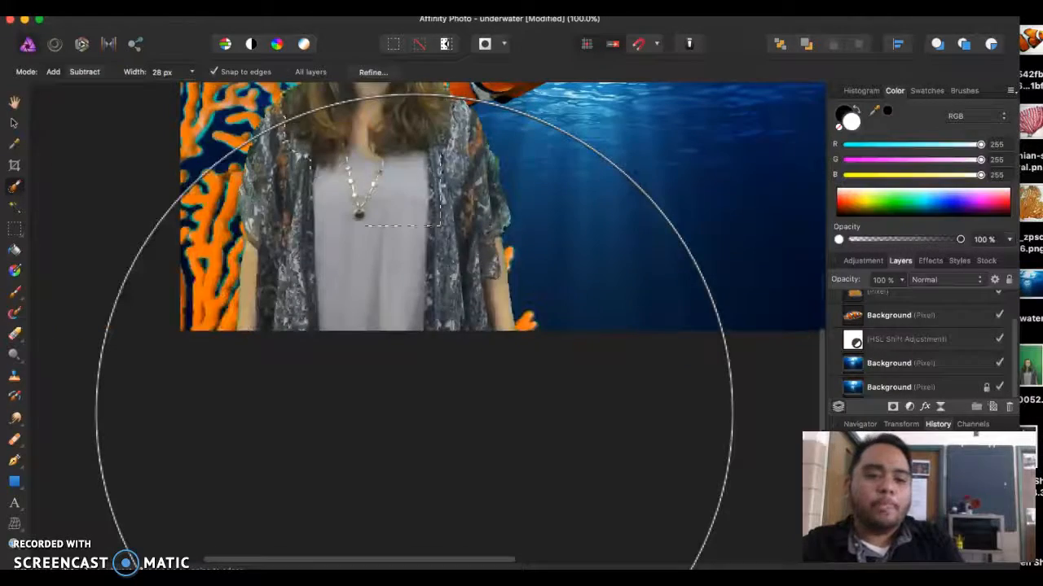
Extend the brush selection over the woman's cardigan, arms and shirt to cover her whole figure
{"action": "scroll", "coordinate": [414, 411], "scroll_direction": "up", "scroll_amount": 5}
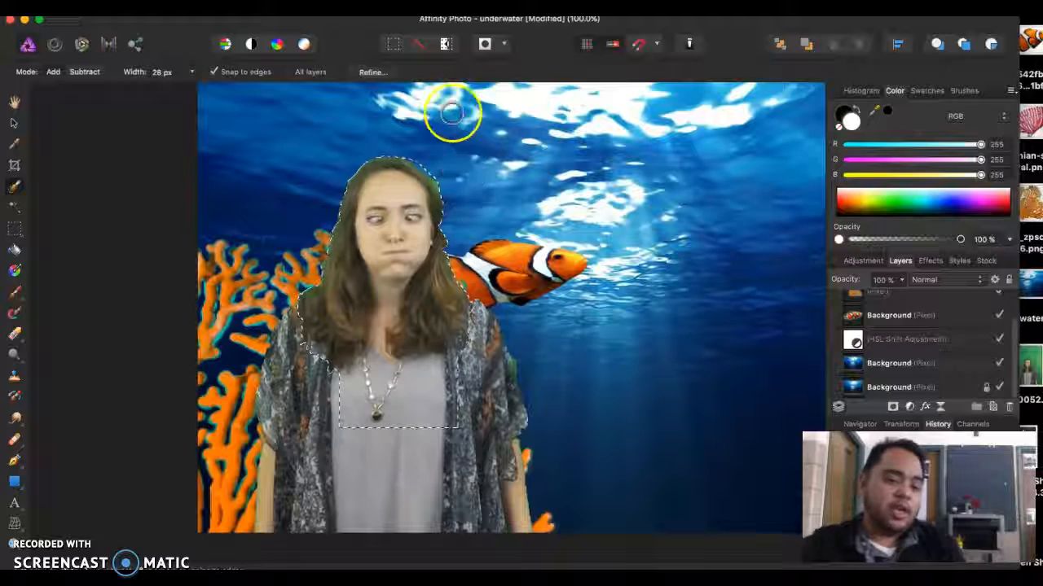
{"action": "scroll", "coordinate": [890, 310], "scroll_direction": "up", "scroll_amount": 2}
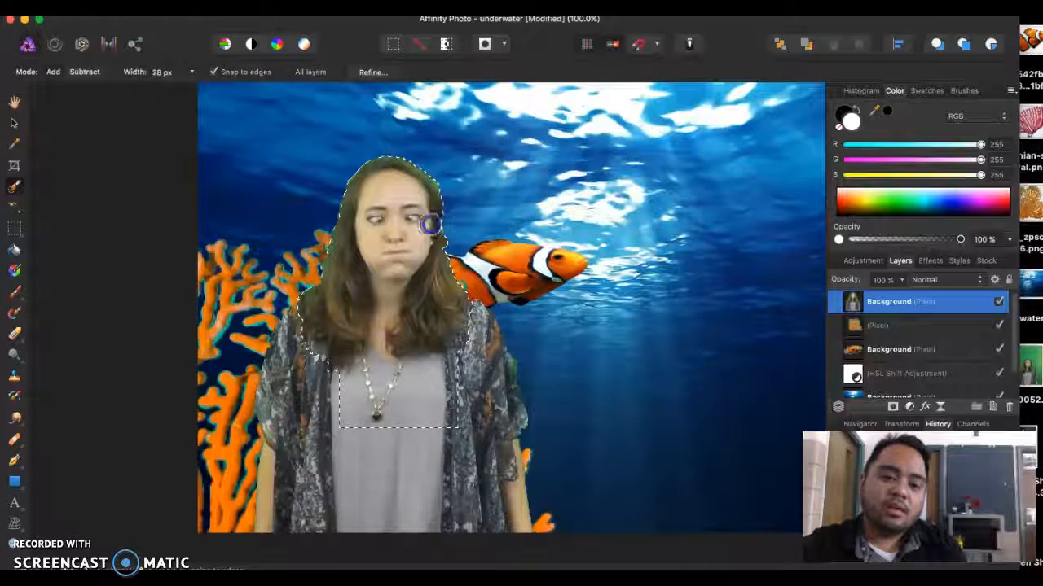
{"action": "left_click_drag", "start_coordinate": [475, 378], "coordinate": [517, 447]}
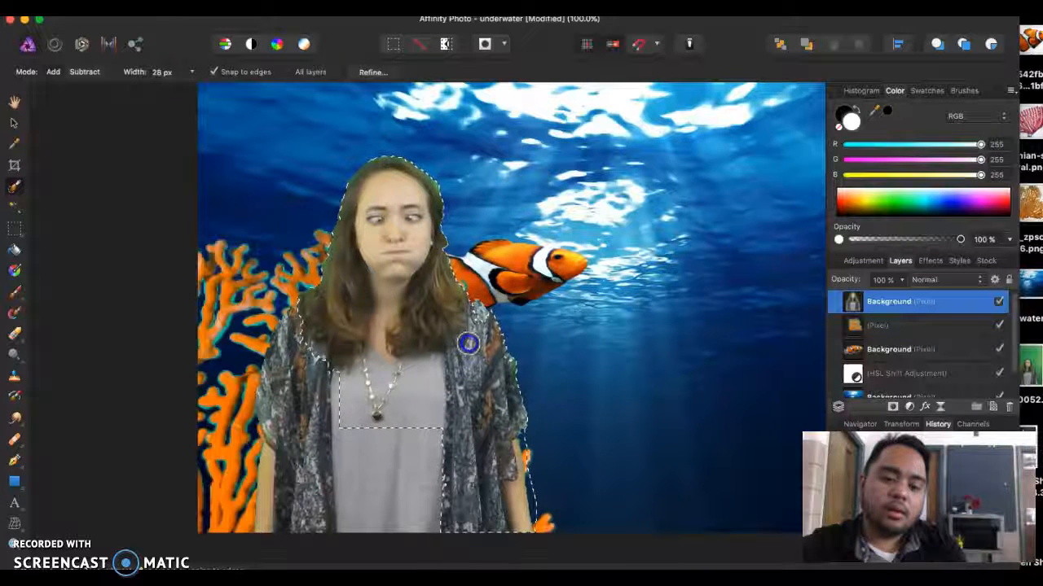
{"action": "mouse_move", "coordinate": [311, 366]}
{"action": "left_mouse_down"}
{"action": "mouse_move", "coordinate": [302, 467]}
{"action": "mouse_move", "coordinate": [382, 416]}
{"action": "mouse_move", "coordinate": [410, 467]}
{"action": "left_mouse_up"}
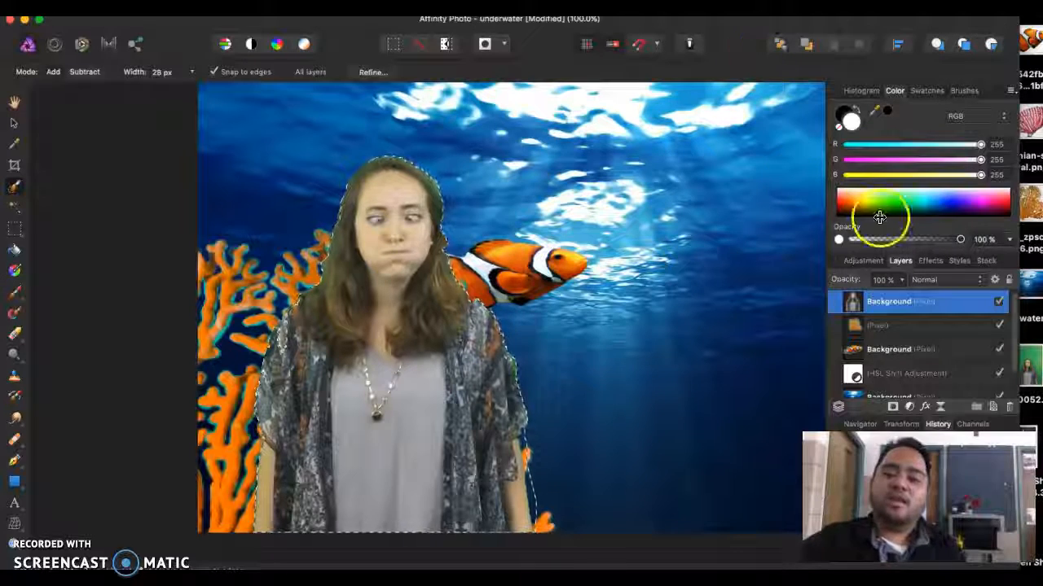
Apply an HSL adjustment to the selected woman with a hue shift of 141.4° and a saturation shift of -28 %
{"action": "left_click", "coordinate": [870, 260]}
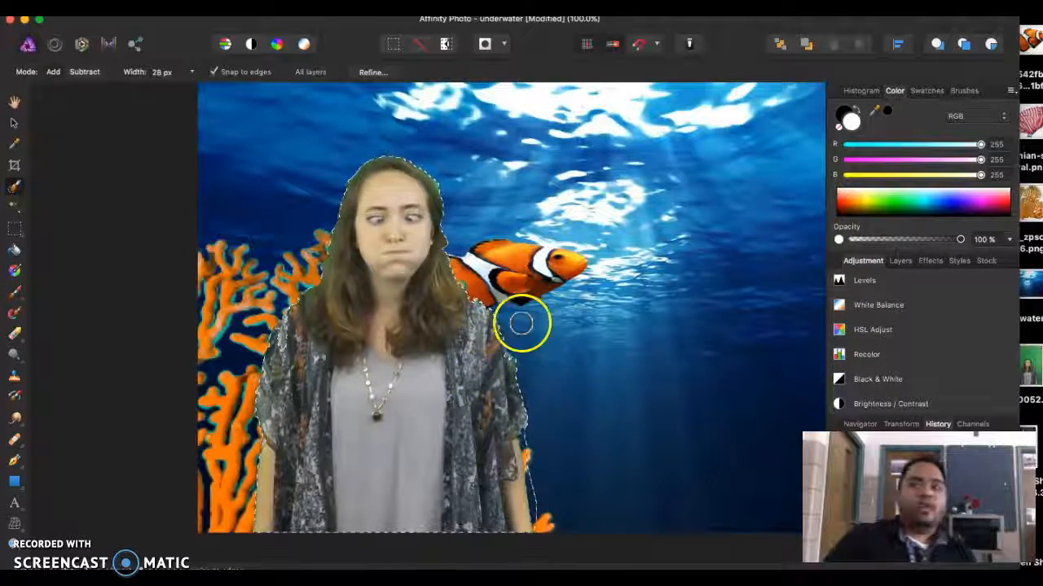
{"action": "left_click", "coordinate": [878, 334]}
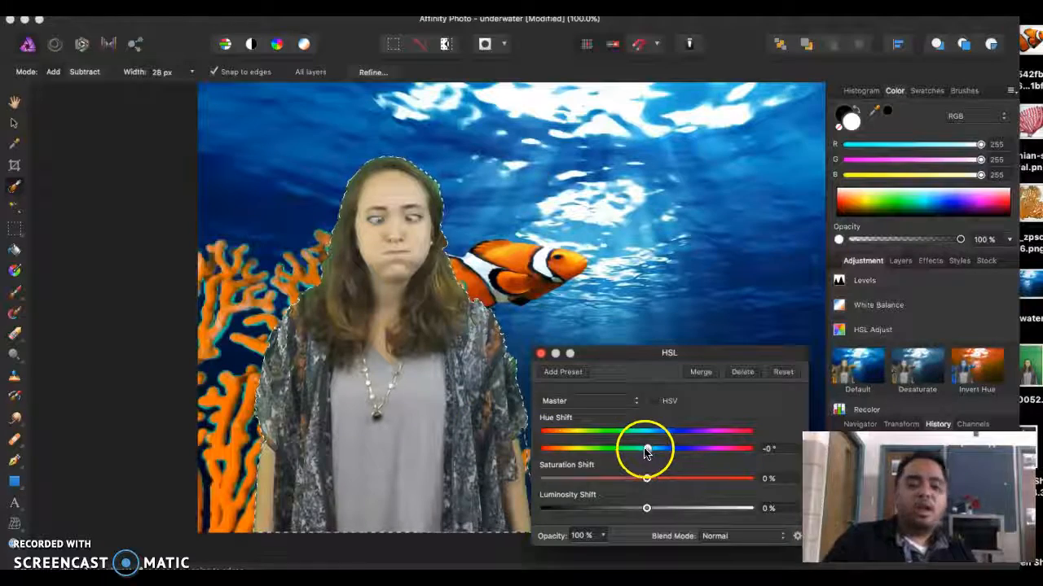
{"action": "left_click_drag", "start_coordinate": [646, 456], "coordinate": [727, 470]}
{"action": "left_click", "coordinate": [646, 479]}
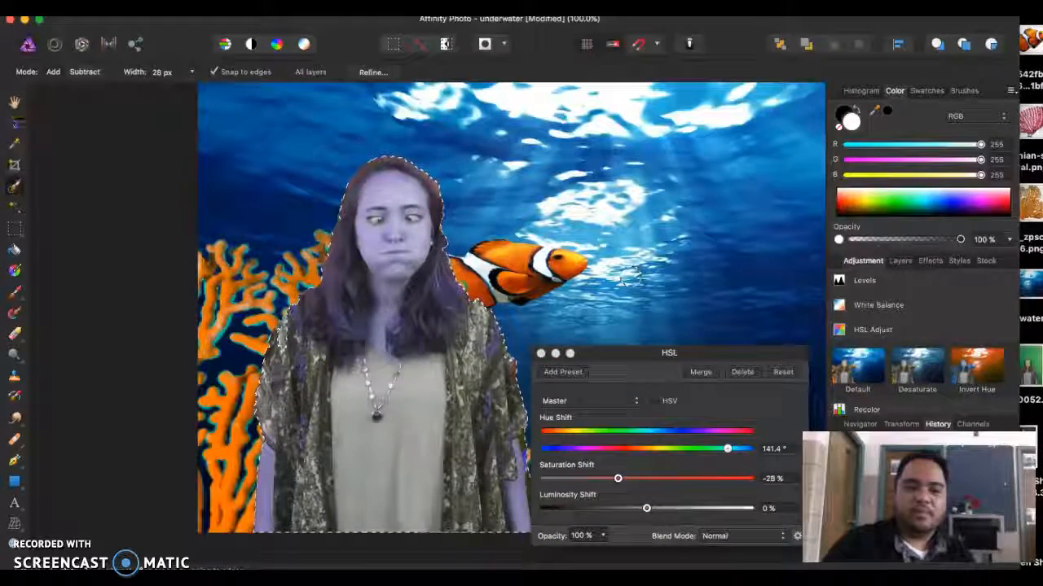
Change the woman's hue shift to 56.3°, close the adjustment and undo the HSL changes
{"action": "left_click", "coordinate": [14, 122]}
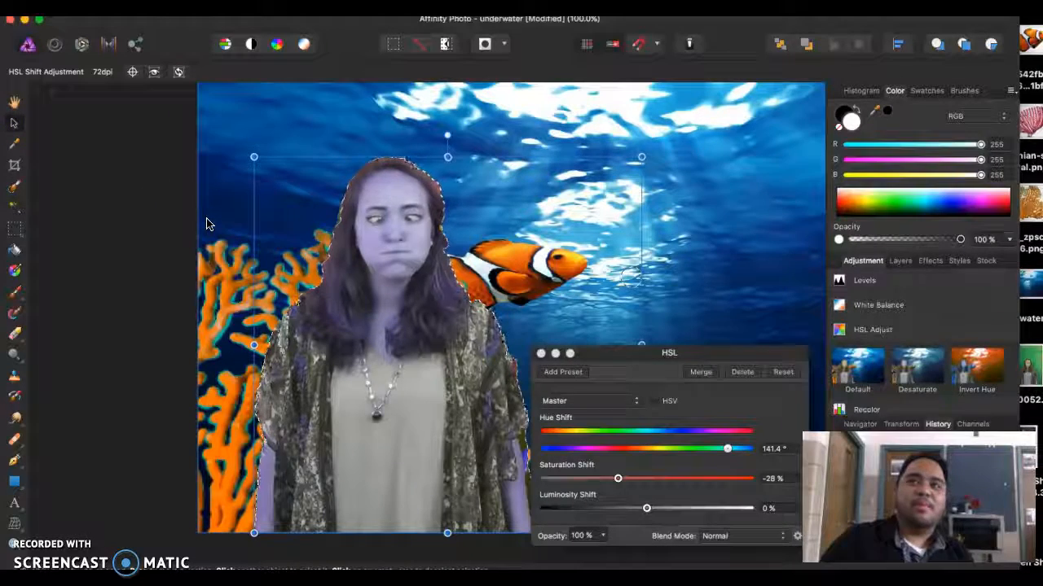
{"action": "left_click_drag", "start_coordinate": [732, 451], "coordinate": [686, 461]}
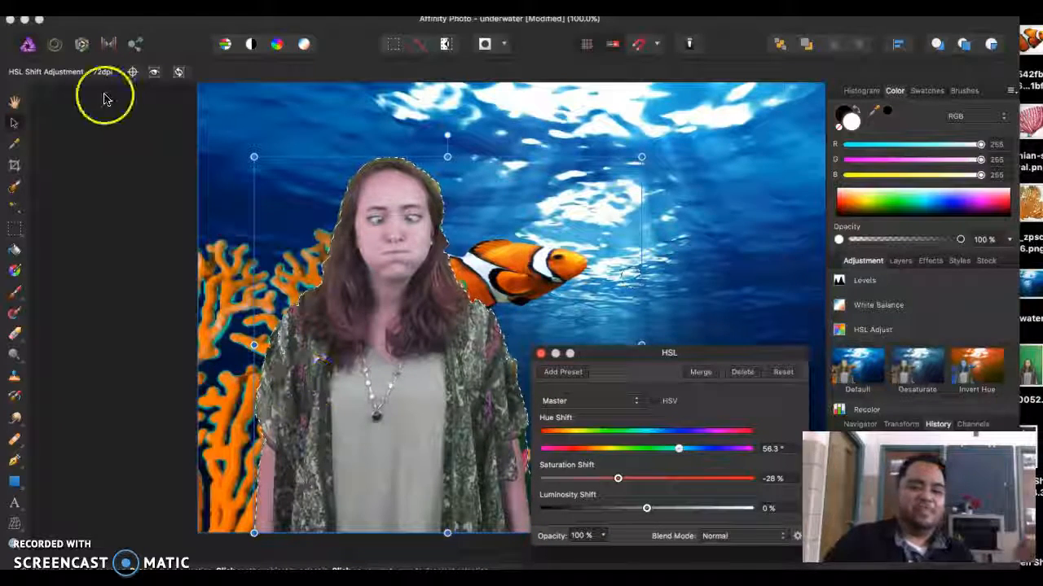
{"action": "left_click", "coordinate": [100, 360]}
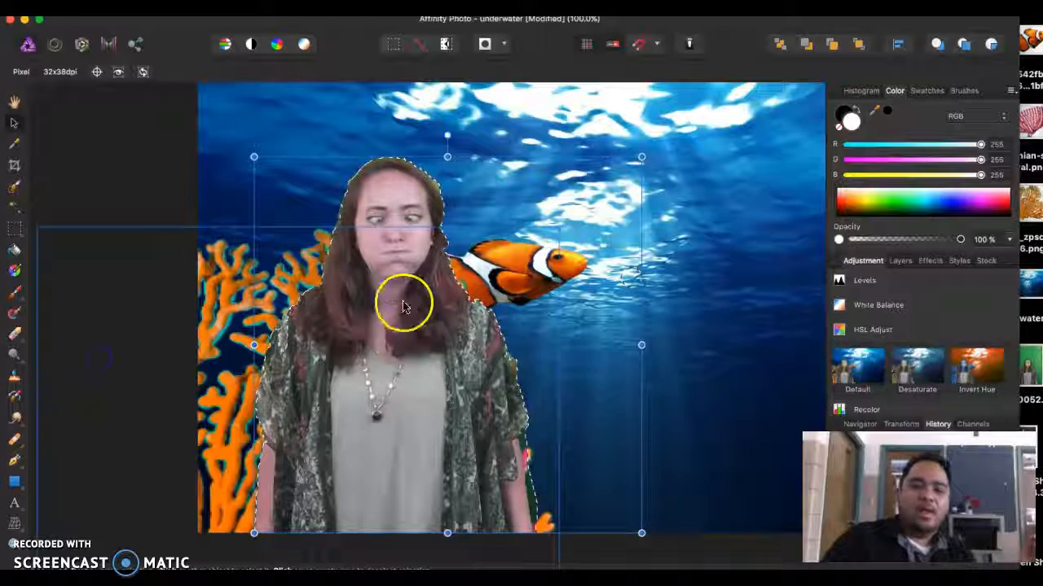
{"action": "left_click", "coordinate": [359, 346]}
{"action": "left_click", "coordinate": [14, 101]}
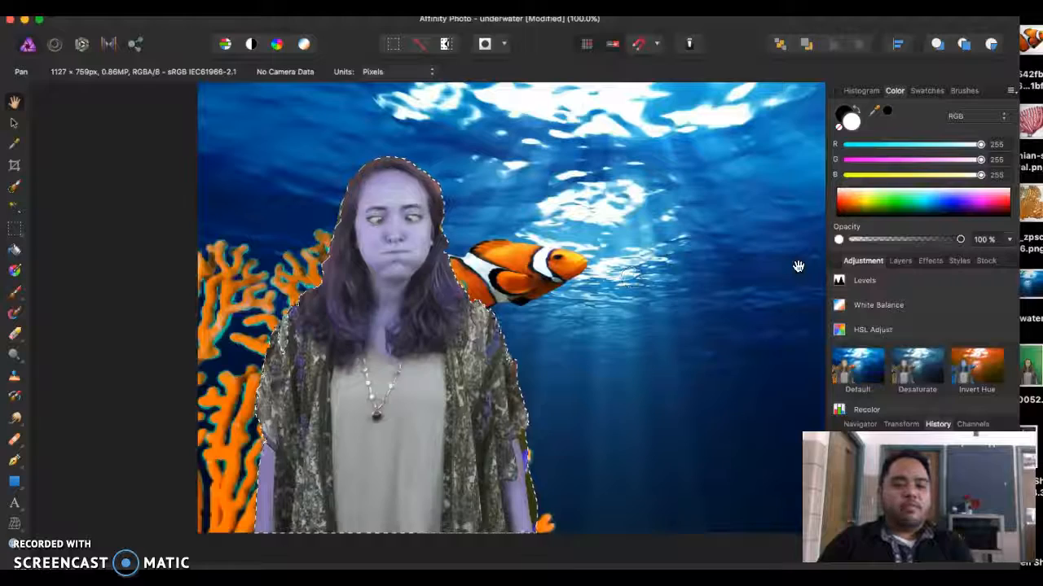
{"action": "key", "text": "super+z"}
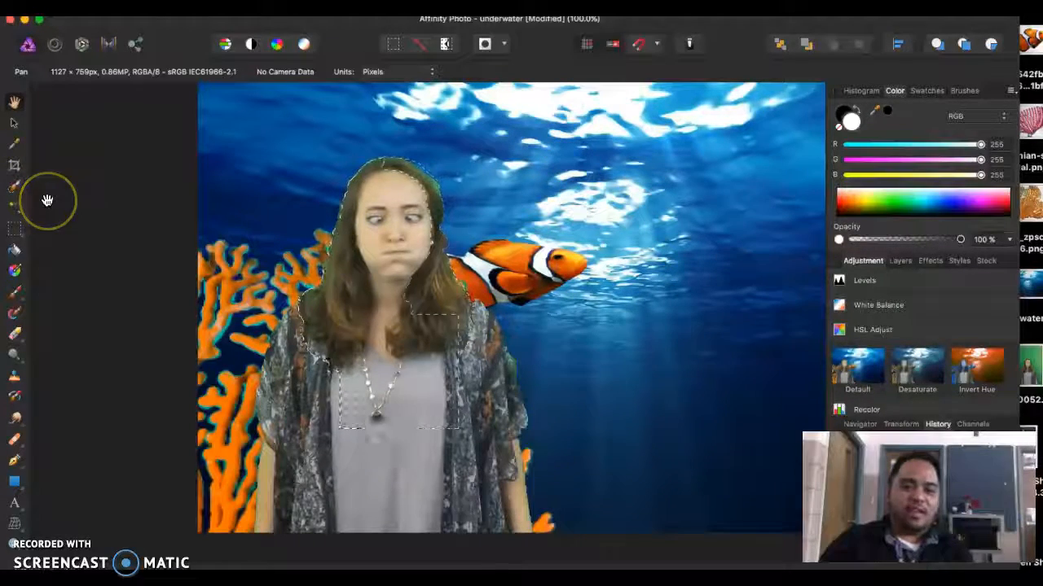
Select only the woman's face with the Selection Brush and apply an HSL adjustment with hue 180° and saturation -62 %
{"action": "left_click", "coordinate": [14, 186]}
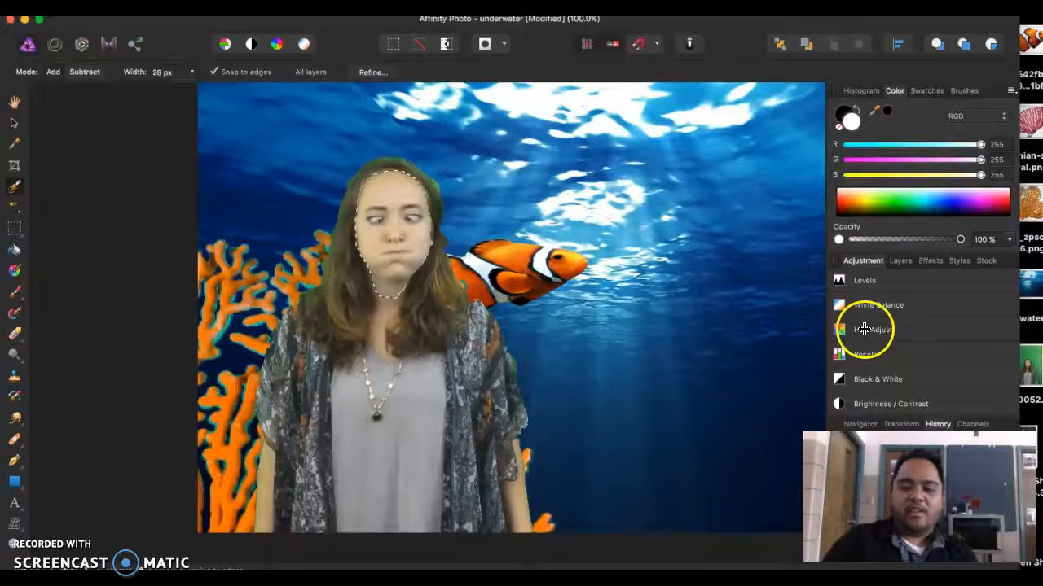
{"action": "mouse_move", "coordinate": [863, 329]}
{"action": "left_click", "coordinate": [843, 358]}
{"action": "left_click_drag", "start_coordinate": [648, 449], "coordinate": [758, 480]}
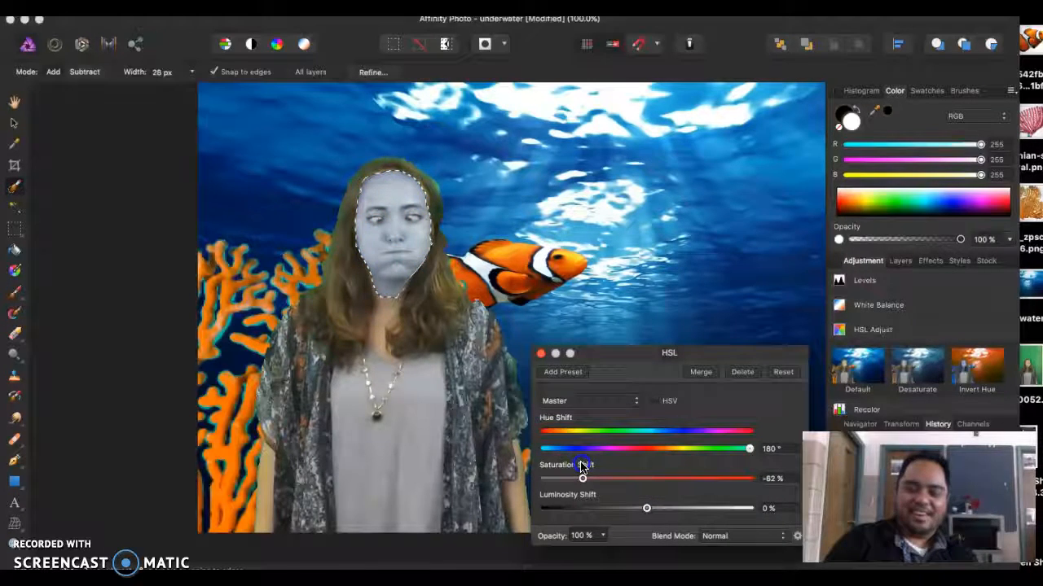
{"action": "left_click", "coordinate": [13, 122]}
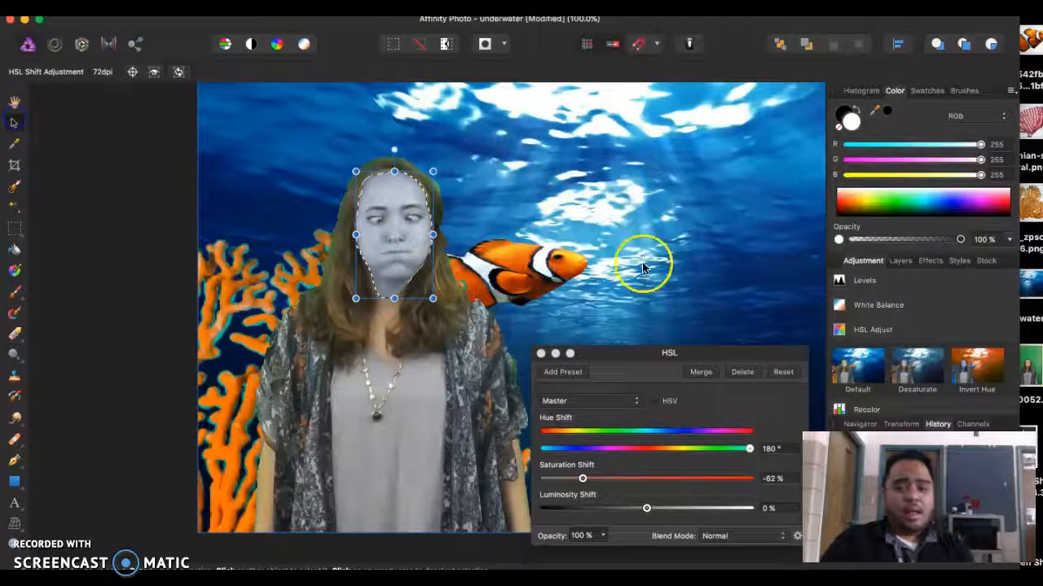
{"action": "left_click", "coordinate": [541, 353]}
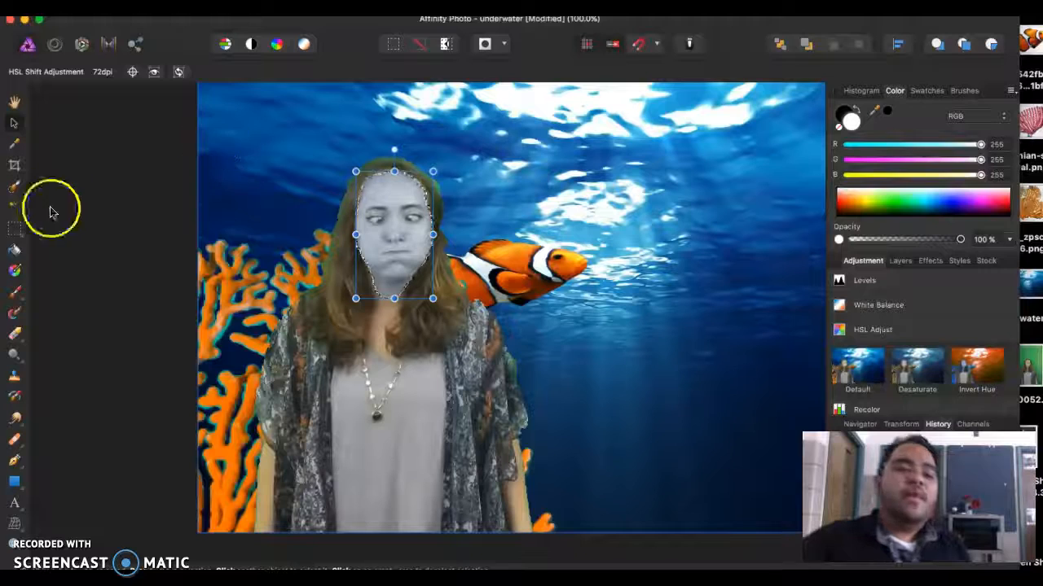
Undo the HSL adjustment on the woman's face and clear the selection
{"action": "left_click", "coordinate": [15, 229]}
{"action": "left_click", "coordinate": [416, 42]}
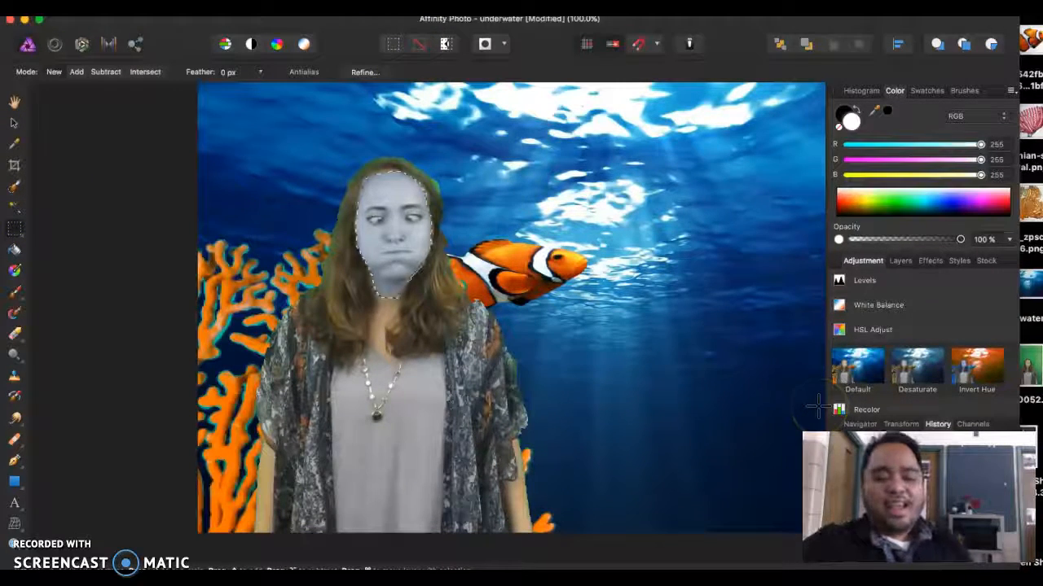
{"action": "left_click", "coordinate": [900, 261]}
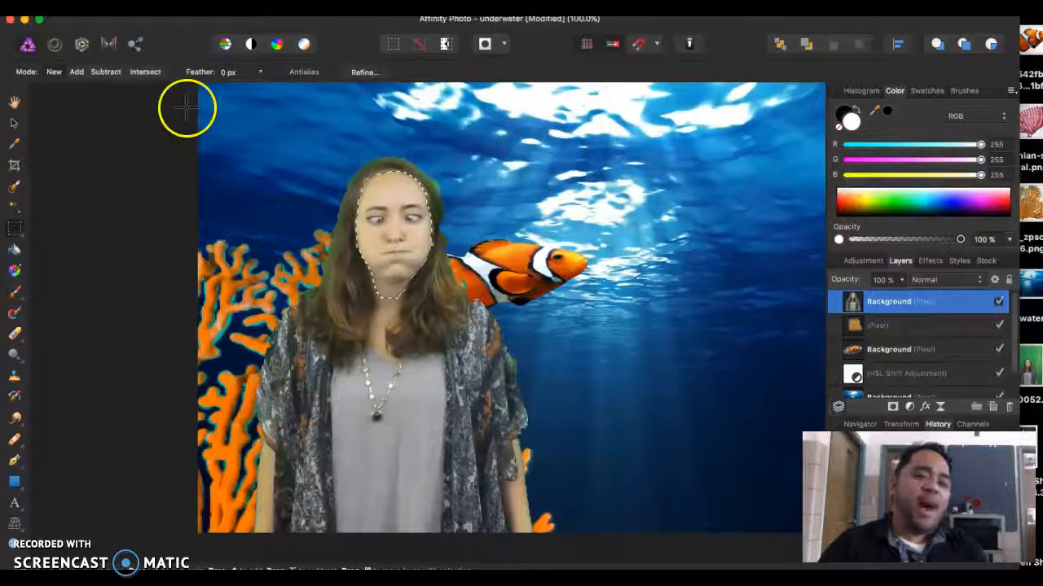
{"action": "left_click_drag", "start_coordinate": [917, 350], "coordinate": [903, 256]}
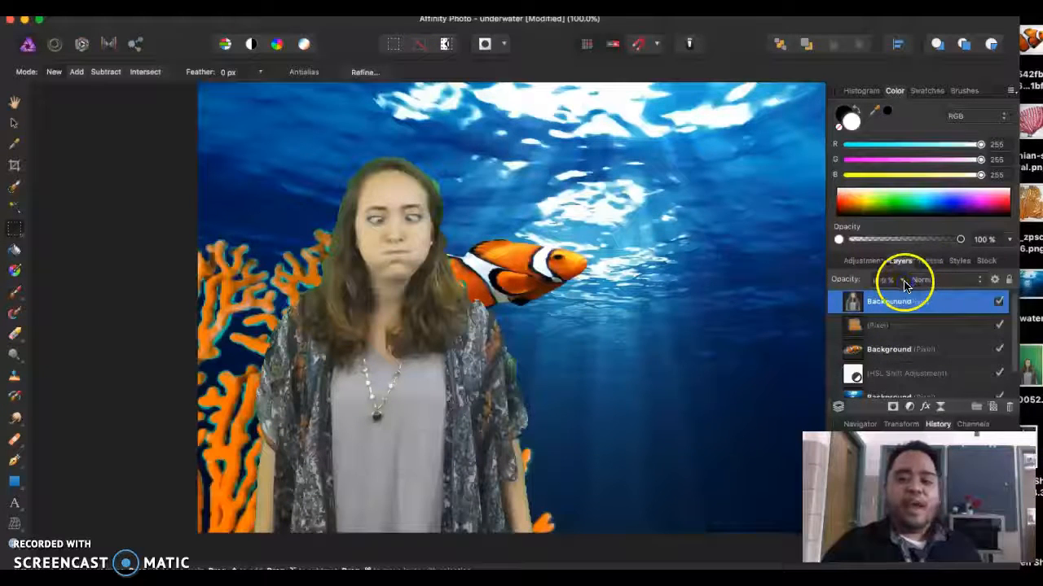
Lower the opacity of the woman's layer to 65 %
{"action": "left_click", "coordinate": [901, 280]}
{"action": "left_click_drag", "start_coordinate": [902, 304], "coordinate": [858, 301]}
{"action": "left_click", "coordinate": [511, 311]}
Move the semi-transparent woman off the coral into the open water, and undo both the move and the opacity change
{"action": "left_click", "coordinate": [13, 123]}
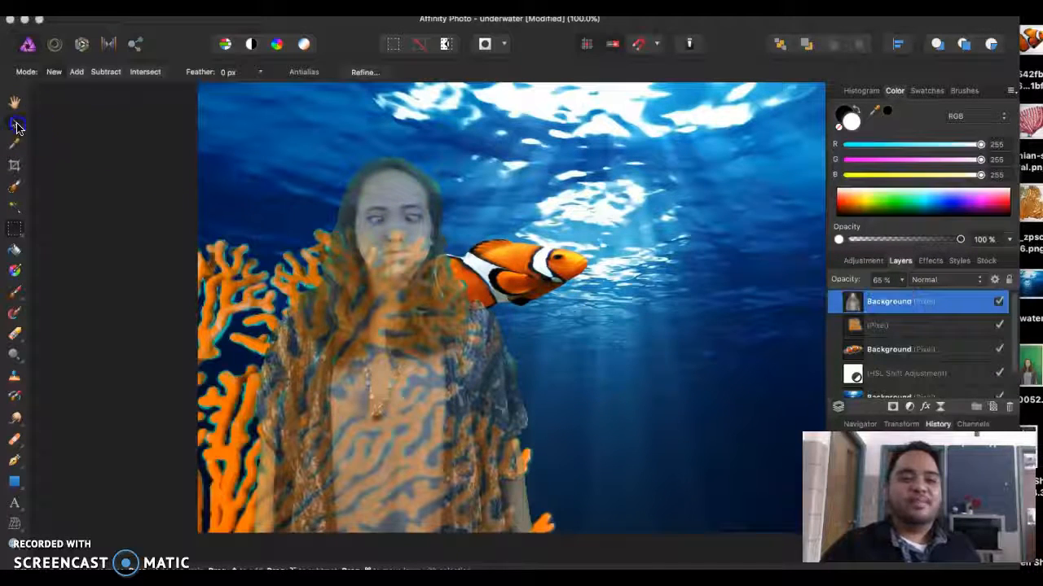
{"action": "left_click_drag", "start_coordinate": [386, 407], "coordinate": [635, 438]}
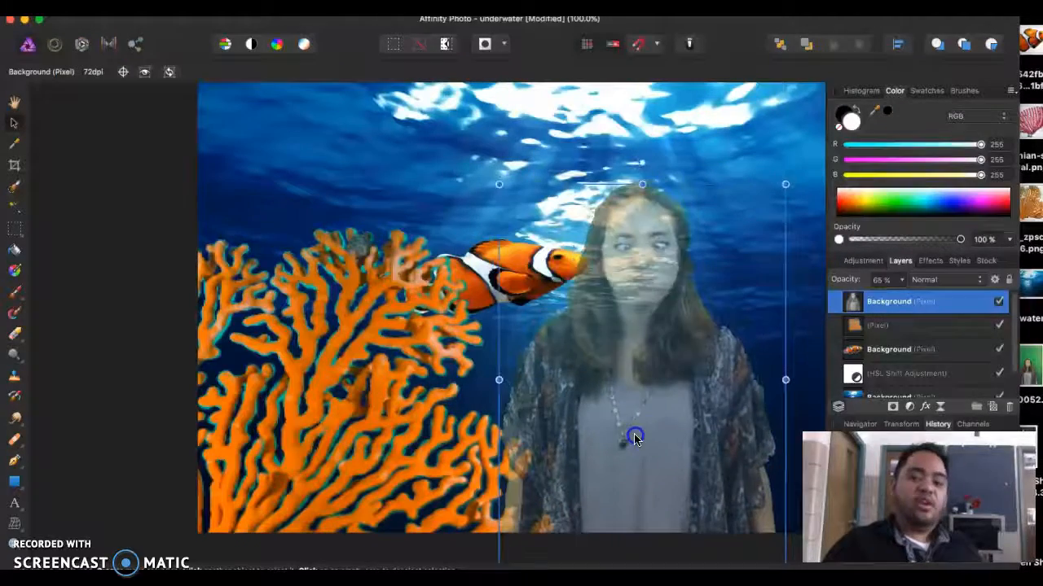
{"action": "key", "text": "super+z"}
{"action": "key", "text": "super+z"}
Move the unlocked underwater background layer to the top of the layer stack
{"action": "mouse_move", "coordinate": [884, 363]}
{"action": "left_mouse_down"}
{"action": "mouse_move", "coordinate": [880, 323]}
{"action": "mouse_move", "coordinate": [866, 380]}
{"action": "mouse_move", "coordinate": [866, 370]}
{"action": "left_mouse_up"}
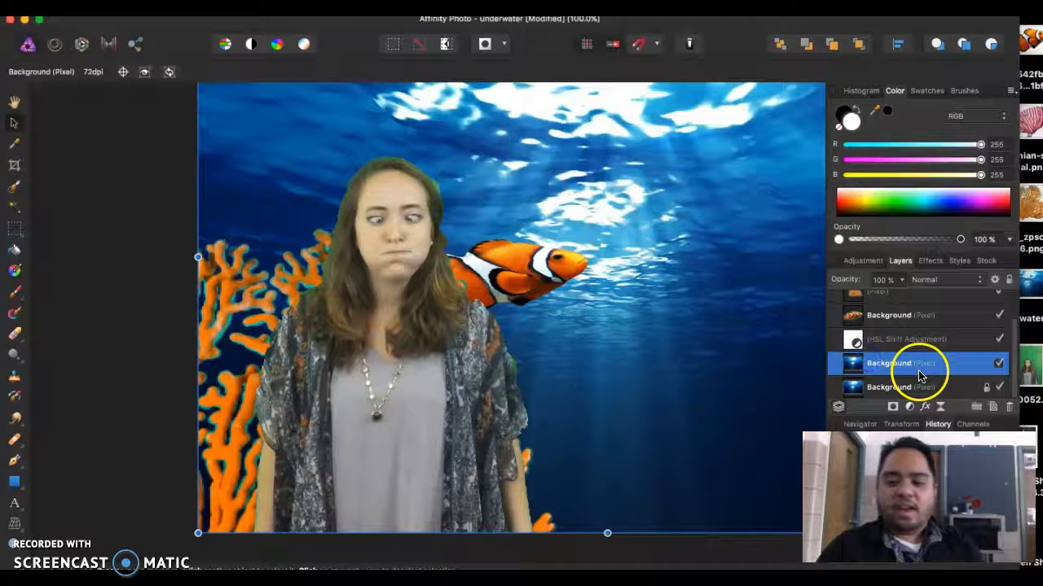
{"action": "right_click", "coordinate": [914, 376]}
{"action": "left_click", "coordinate": [942, 393]}
{"action": "left_click", "coordinate": [896, 359]}
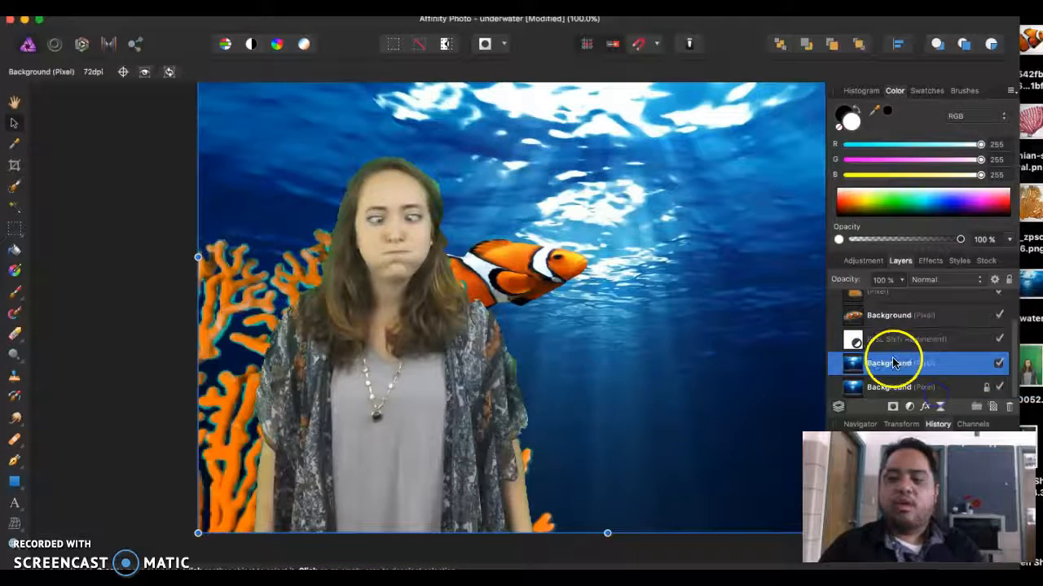
{"action": "right_click", "coordinate": [894, 362]}
{"action": "left_click", "coordinate": [914, 394]}
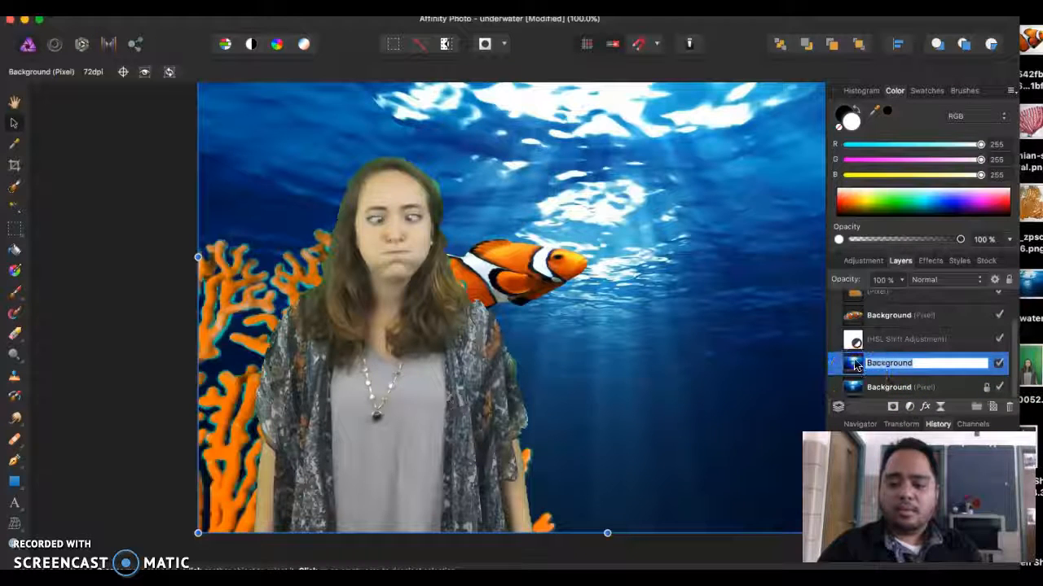
{"action": "left_click", "coordinate": [885, 361]}
{"action": "left_click_drag", "start_coordinate": [886, 361], "coordinate": [847, 301]}
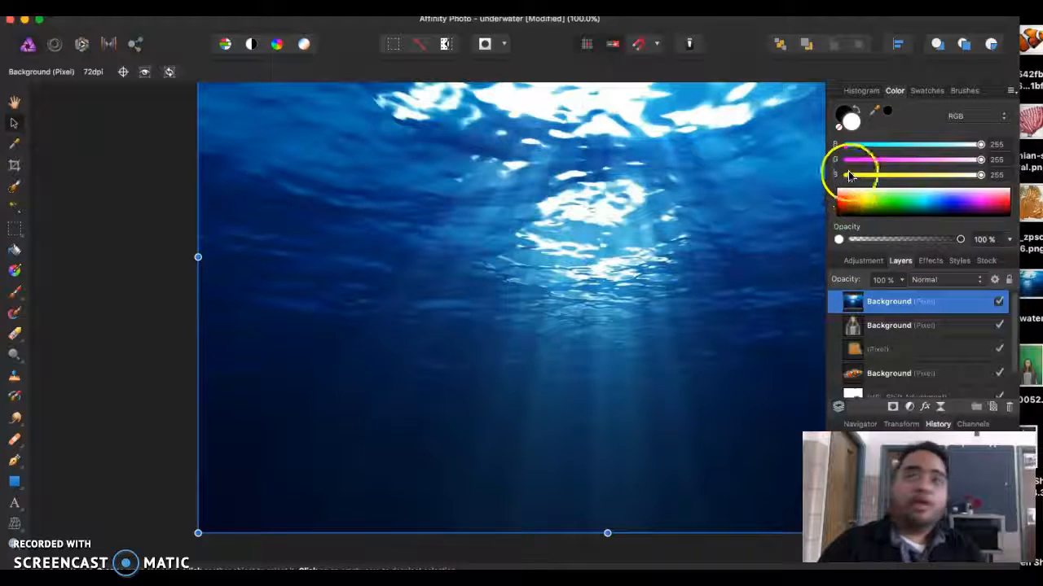
Lower the opacity of the topmost underwater layer to 30 %, and reduce it slightly further
{"action": "left_click", "coordinate": [901, 280]}
{"action": "left_click_drag", "start_coordinate": [888, 303], "coordinate": [817, 312]}
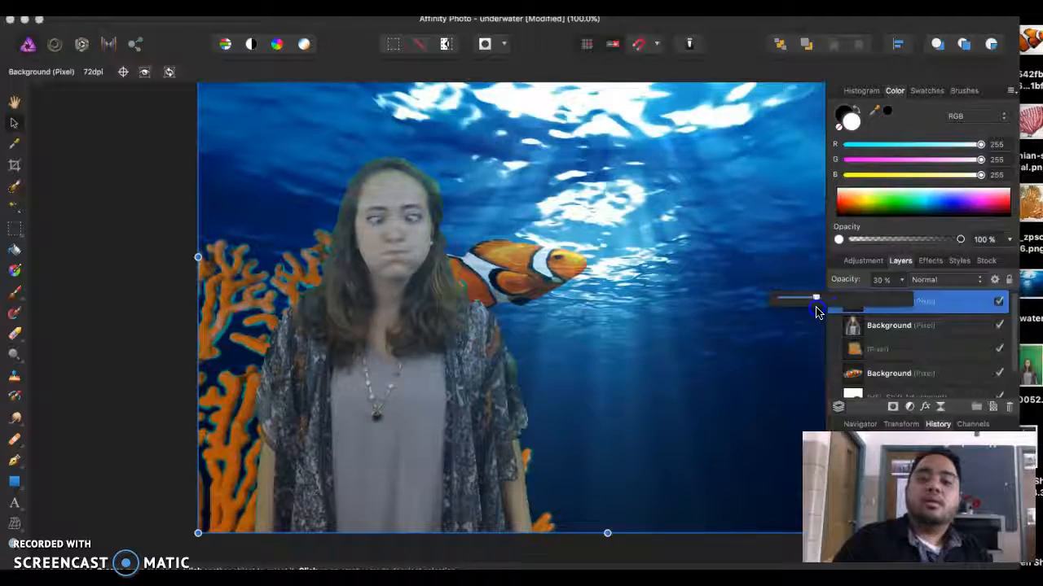
{"action": "scroll", "coordinate": [633, 361], "scroll_direction": "up", "scroll_amount": 5}
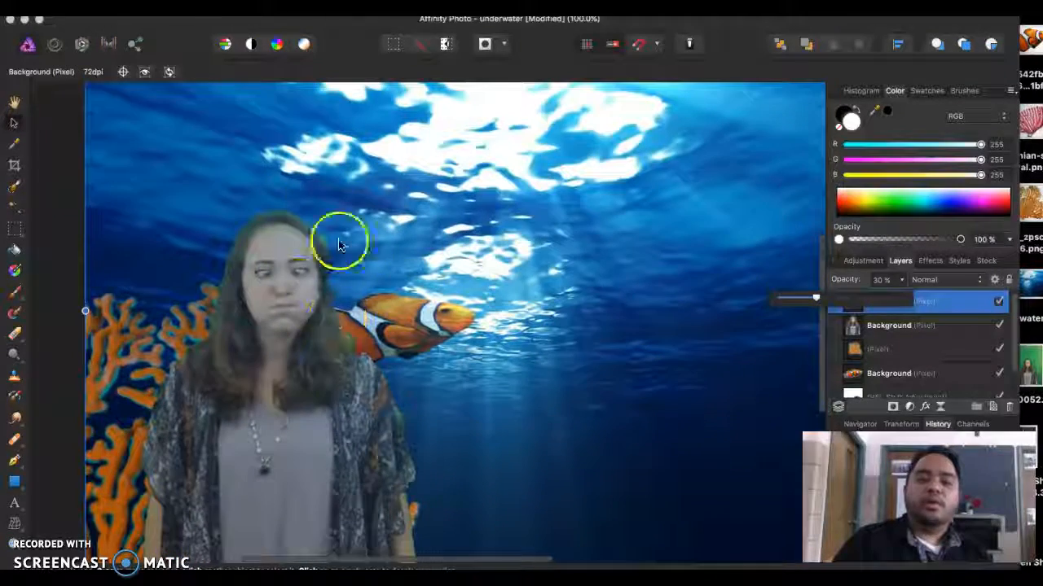
{"action": "scroll", "coordinate": [372, 377], "scroll_direction": "up", "scroll_amount": 3}
{"action": "mouse_move", "coordinate": [807, 301]}
{"action": "left_mouse_down"}
{"action": "mouse_move", "coordinate": [814, 298]}
{"action": "mouse_move", "coordinate": [797, 301]}
{"action": "left_mouse_up"}
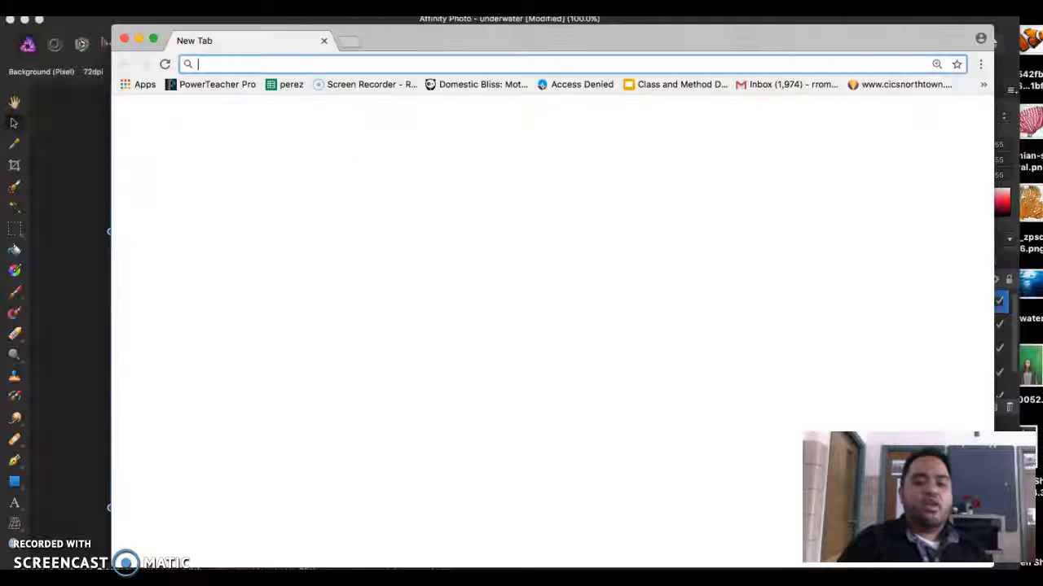
In the Chrome browser, open images.google.com, search for "jellyfish" and look over the image results
{"action": "type", "text": "images.google."}
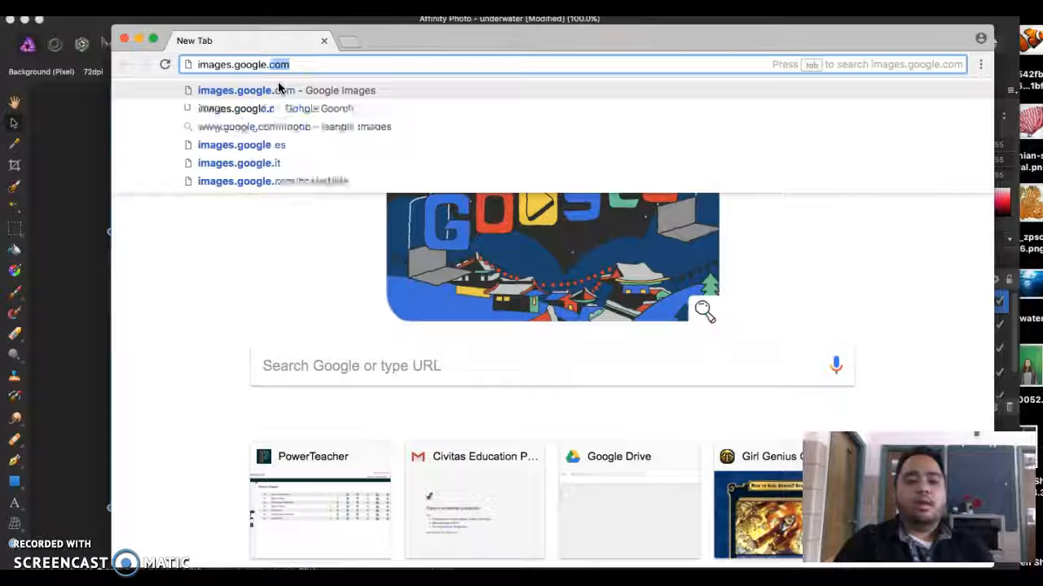
{"action": "key", "text": "Return"}
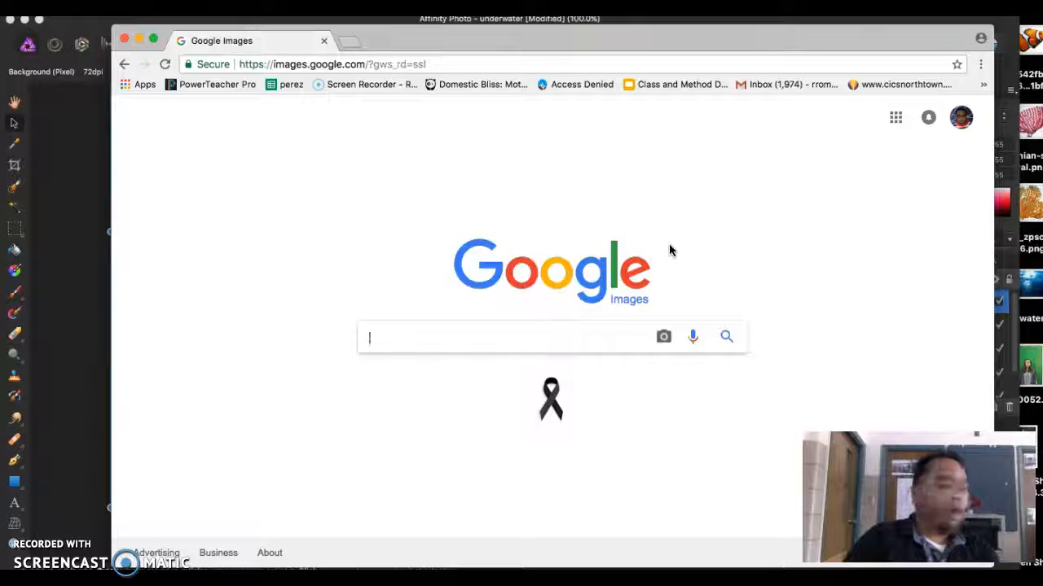
{"action": "type", "text": "jellyfish"}
{"action": "key", "text": "Return"}
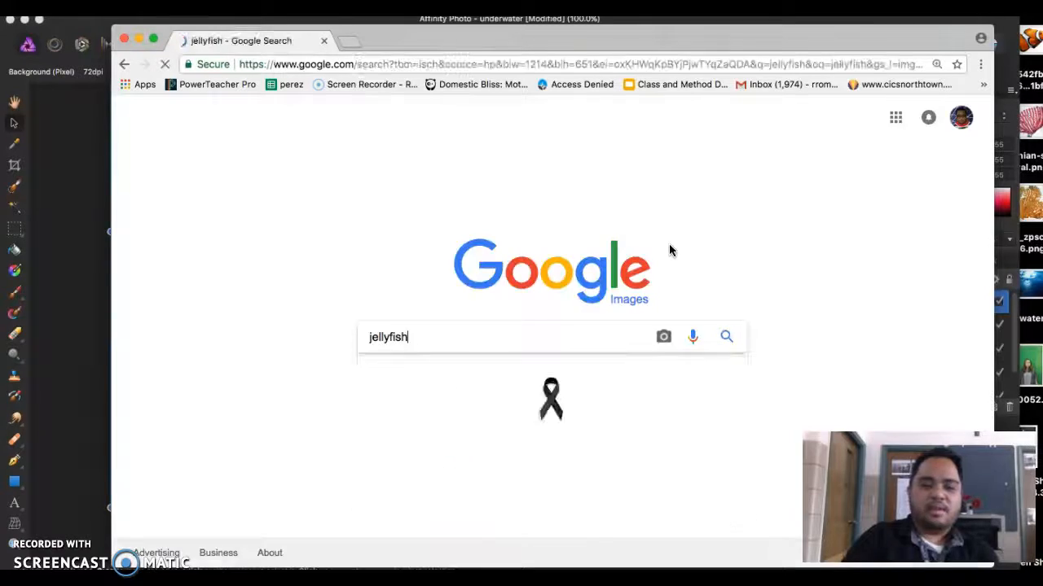
{"action": "scroll", "coordinate": [389, 296], "scroll_direction": "down", "scroll_amount": 5}
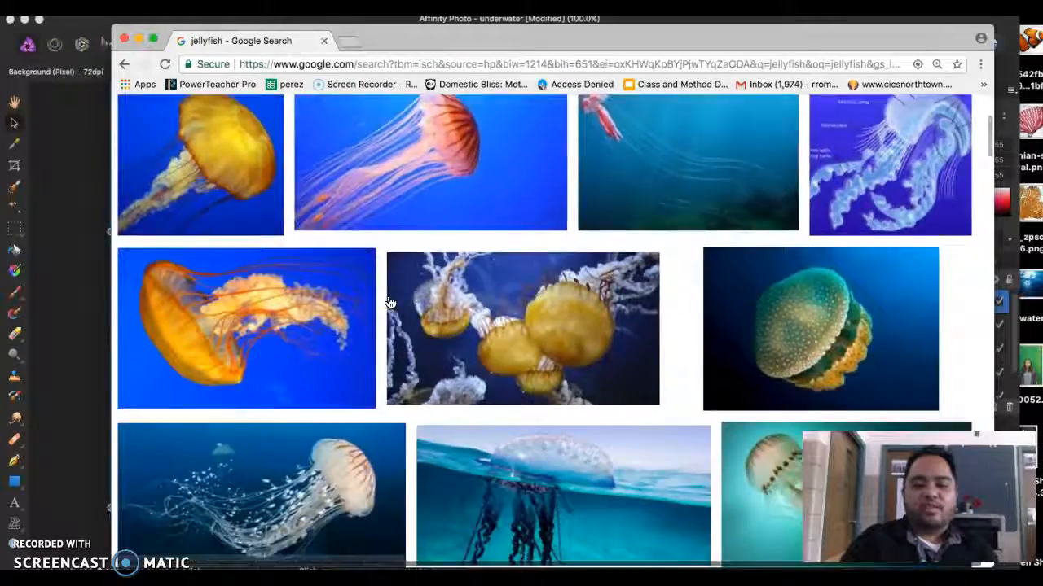
{"action": "scroll", "coordinate": [389, 303], "scroll_direction": "up", "scroll_amount": 5}
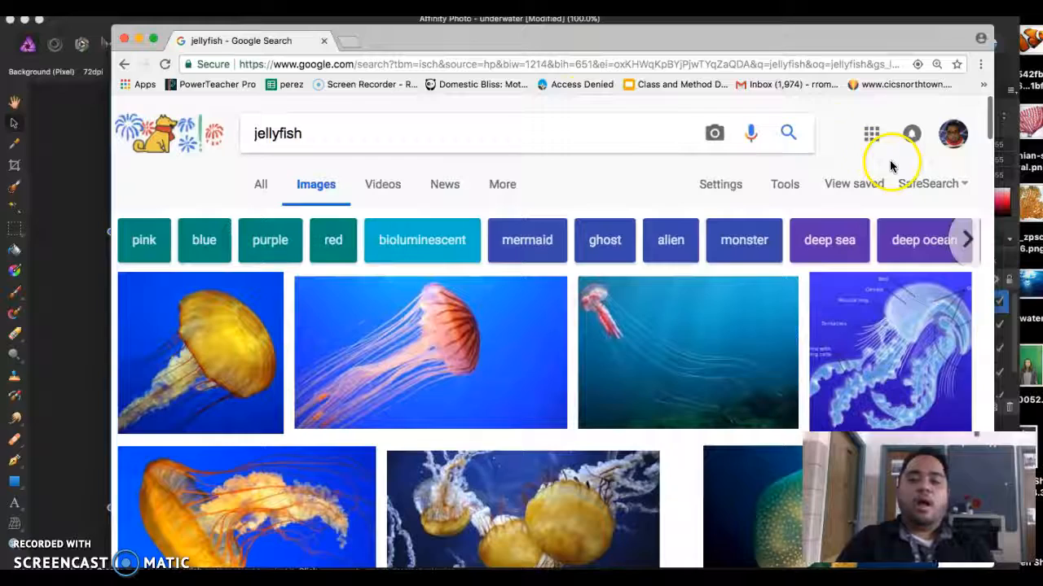
Filter the jellyfish image results to Large size and Transparent color
{"action": "left_click_drag", "start_coordinate": [819, 49], "coordinate": [705, 46]}
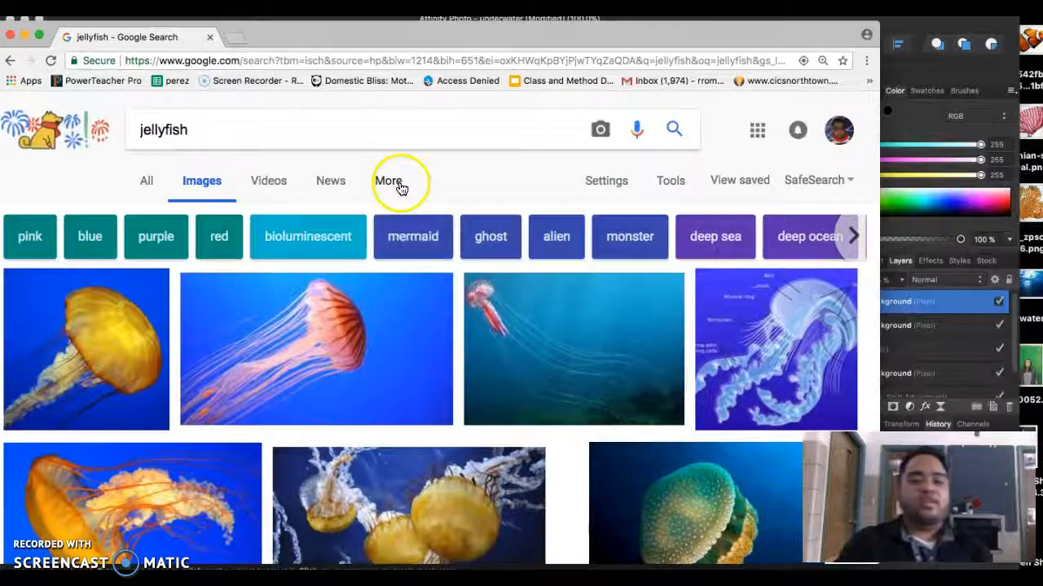
{"action": "left_click", "coordinate": [663, 186]}
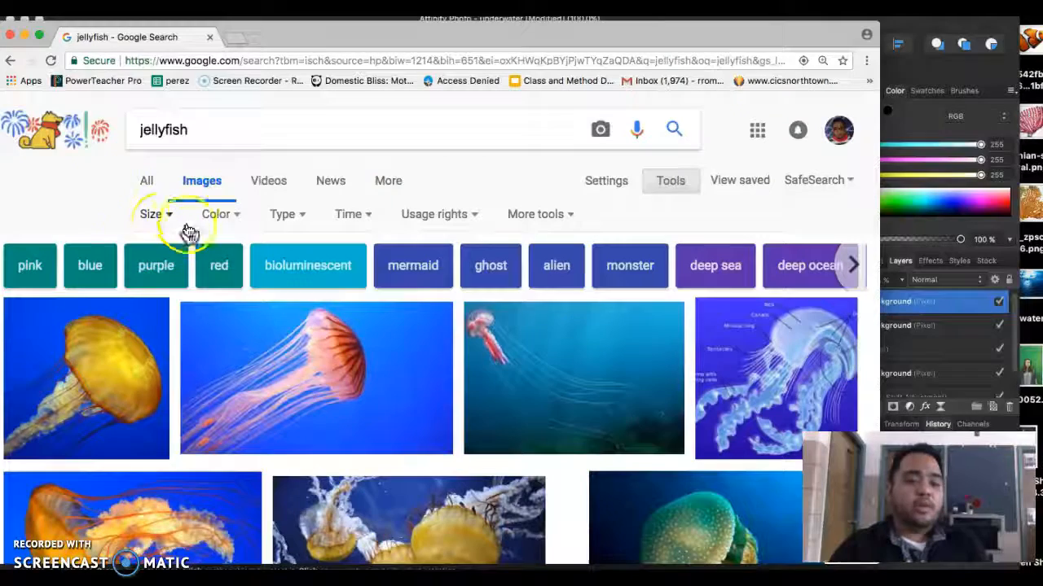
{"action": "left_click", "coordinate": [159, 215]}
{"action": "mouse_move", "coordinate": [186, 345]}
{"action": "left_click", "coordinate": [192, 274]}
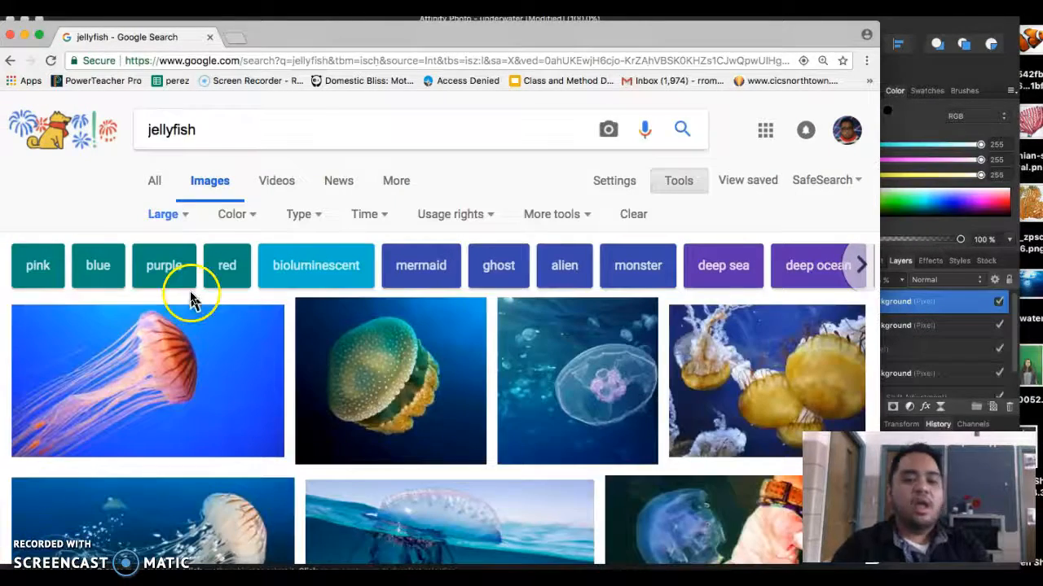
{"action": "left_click", "coordinate": [229, 215]}
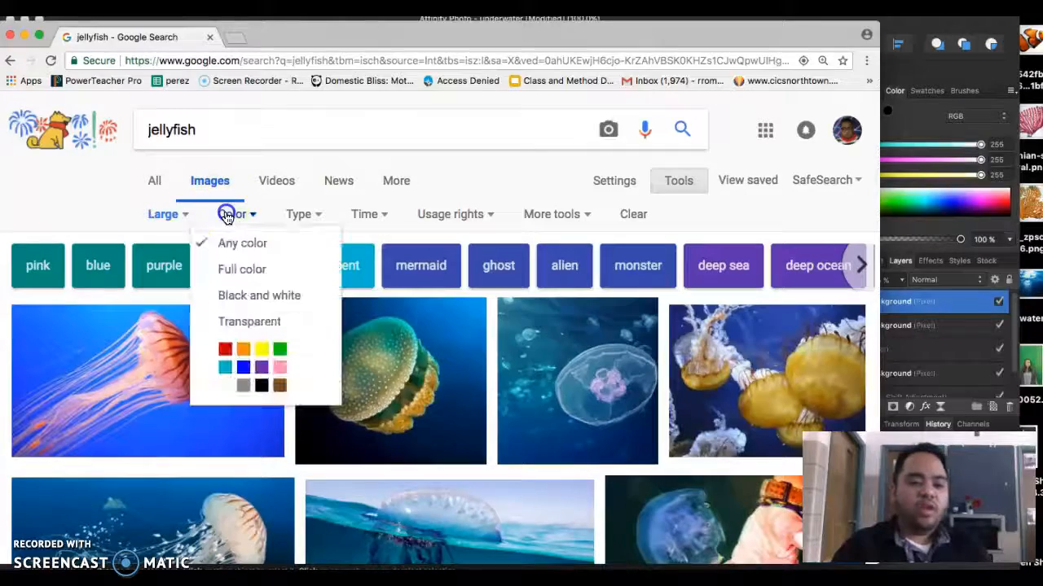
{"action": "left_click", "coordinate": [283, 322]}
Preview the blue cartoon jellyfish in the transparent image results, and open the preview of the 1319 × 2400 orange jellyfish illustration
{"action": "left_click", "coordinate": [190, 400]}
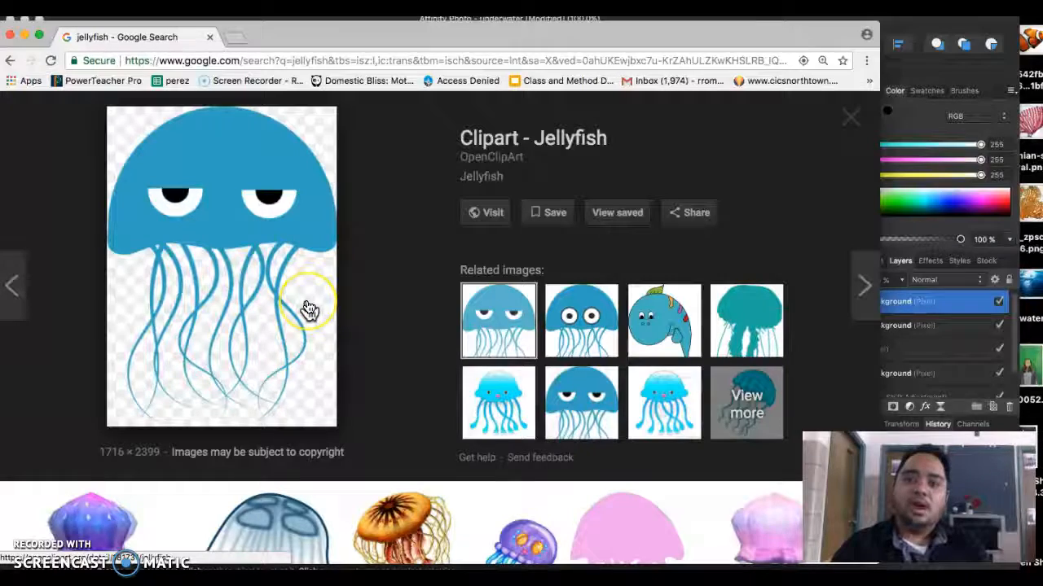
{"action": "scroll", "coordinate": [298, 233], "scroll_direction": "up", "scroll_amount": 2}
{"action": "scroll", "coordinate": [302, 238], "scroll_direction": "down", "scroll_amount": 8}
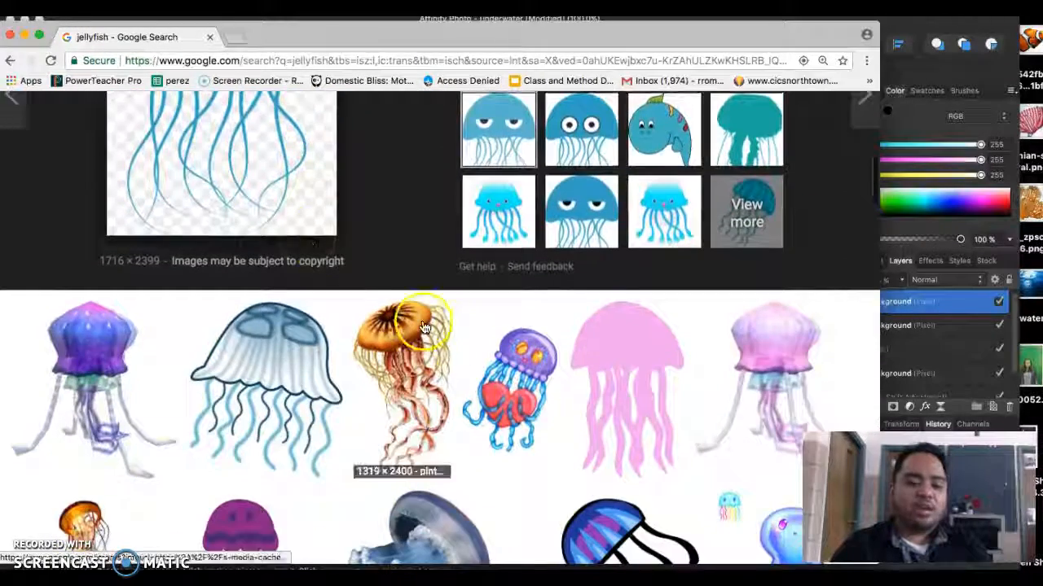
{"action": "left_click", "coordinate": [420, 327]}
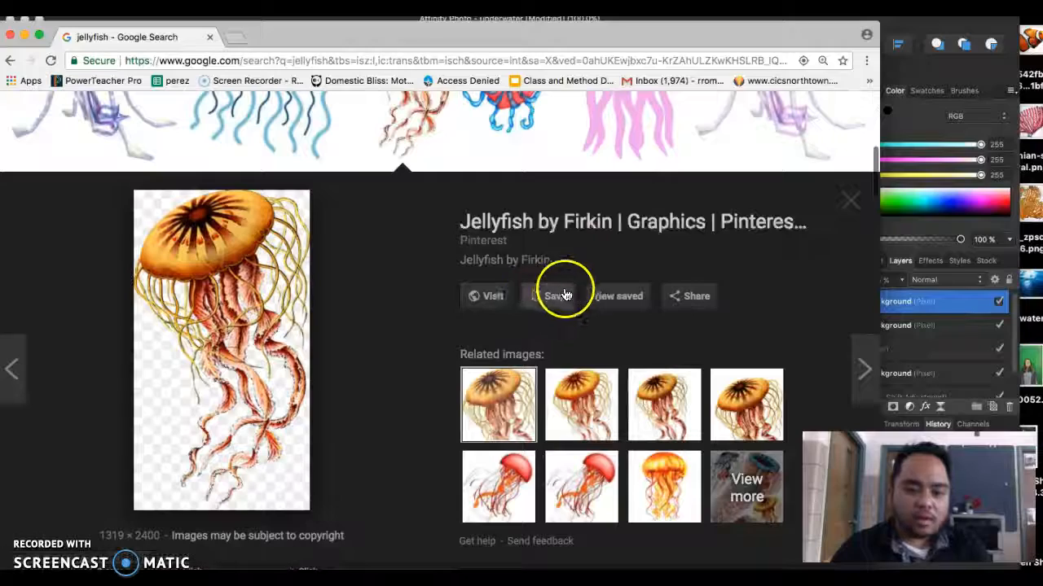
Open the orange jellyfish's Pinterest source page in a new tab and return to the Google image results
{"action": "right_click", "coordinate": [194, 247]}
{"action": "left_click", "coordinate": [204, 242]}
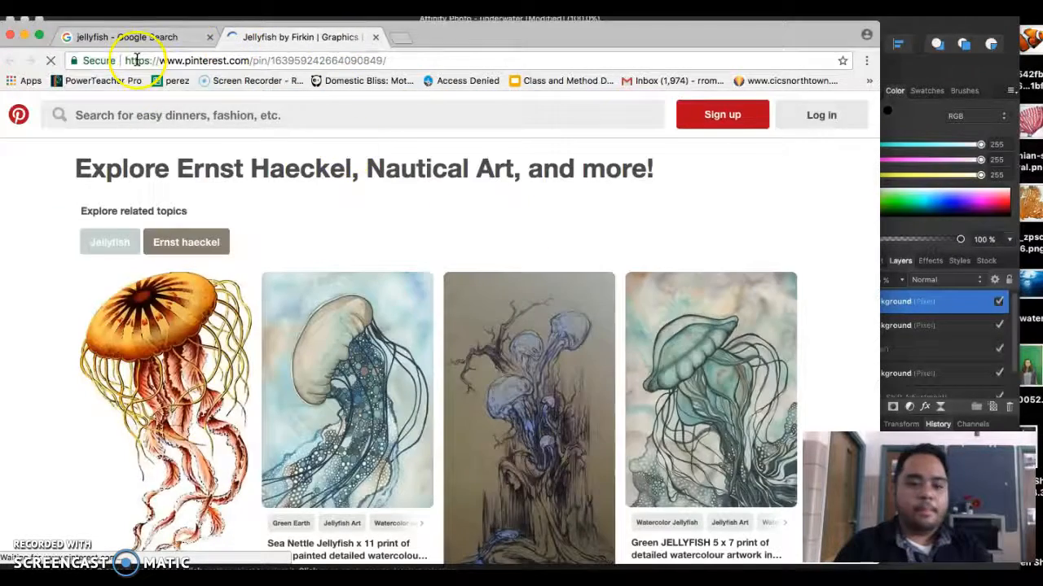
{"action": "left_click", "coordinate": [150, 39]}
{"action": "left_click_drag", "start_coordinate": [633, 298], "coordinate": [612, 330]}
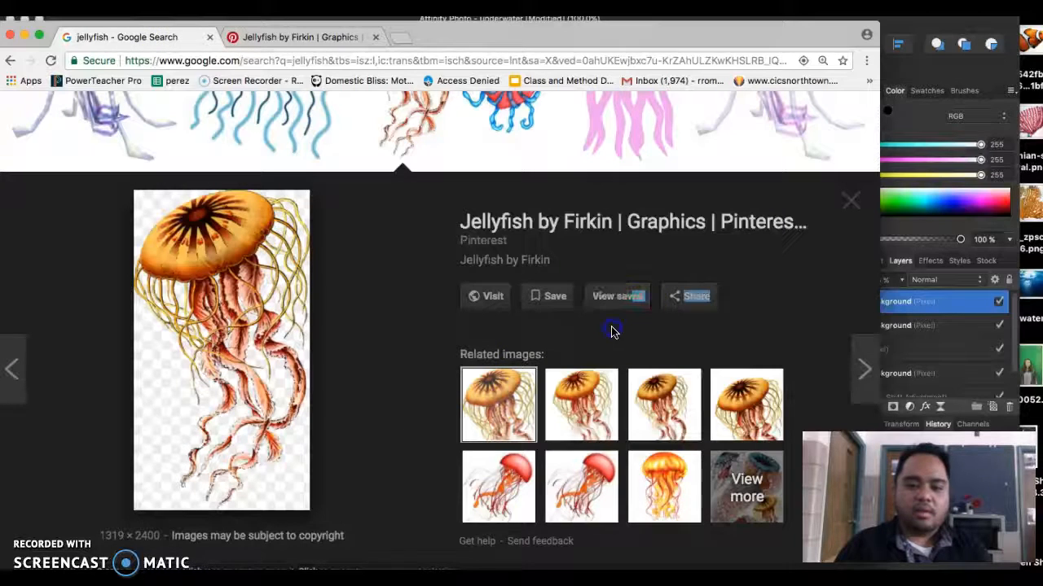
Open the orange jellyfish image by itself in a new tab and save it to the Desktop as a PNG image
{"action": "right_click", "coordinate": [285, 293]}
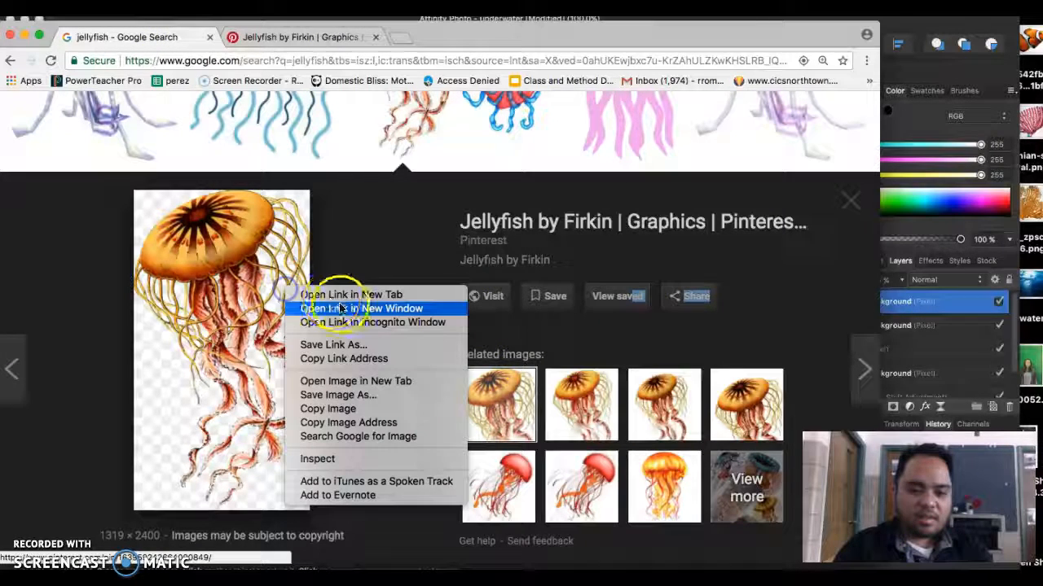
{"action": "left_click", "coordinate": [352, 383]}
{"action": "left_click", "coordinate": [450, 37]}
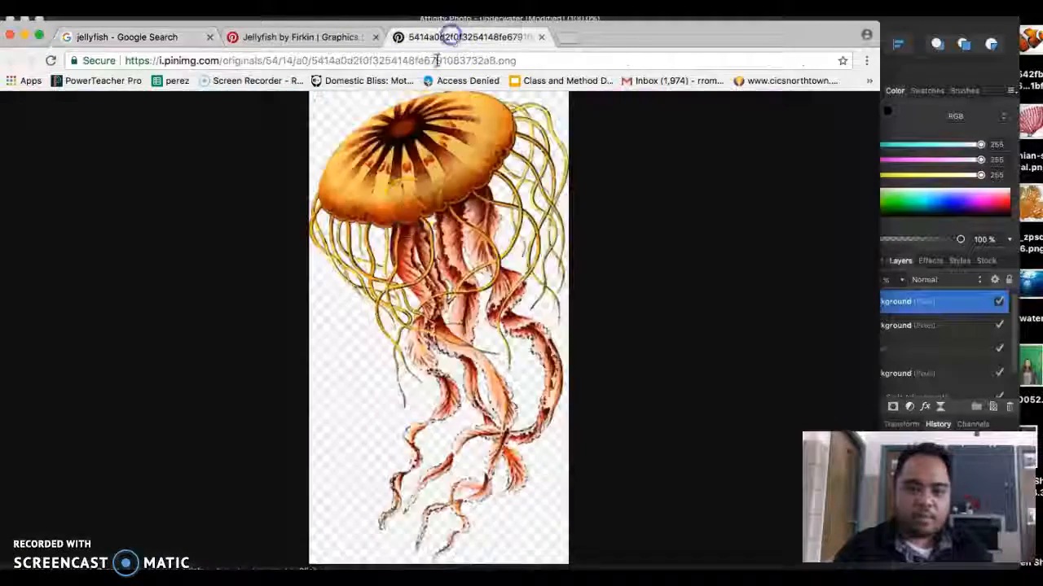
{"action": "left_click", "coordinate": [391, 242]}
{"action": "right_click", "coordinate": [476, 272]}
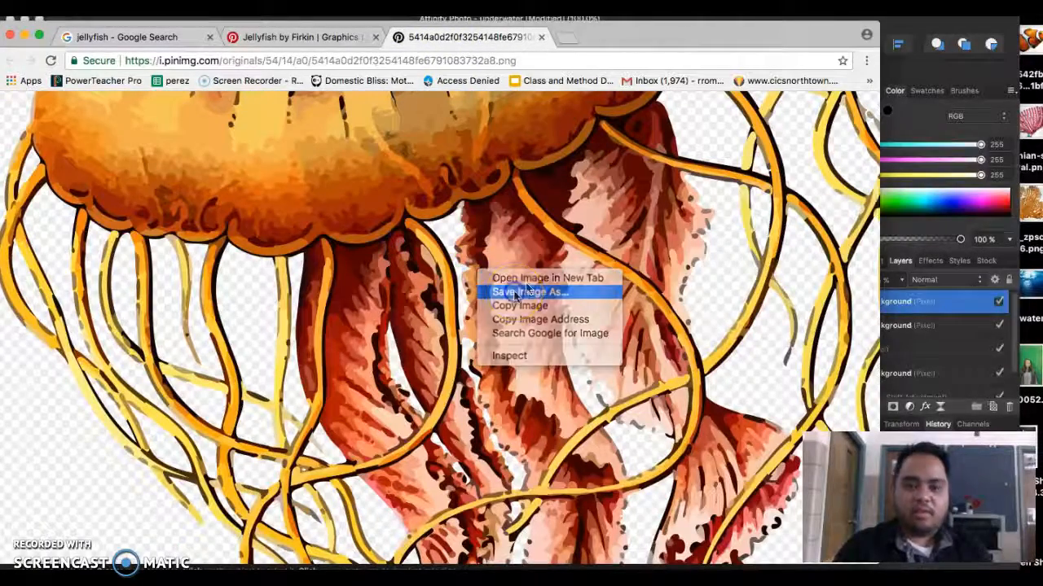
{"action": "left_click", "coordinate": [518, 292]}
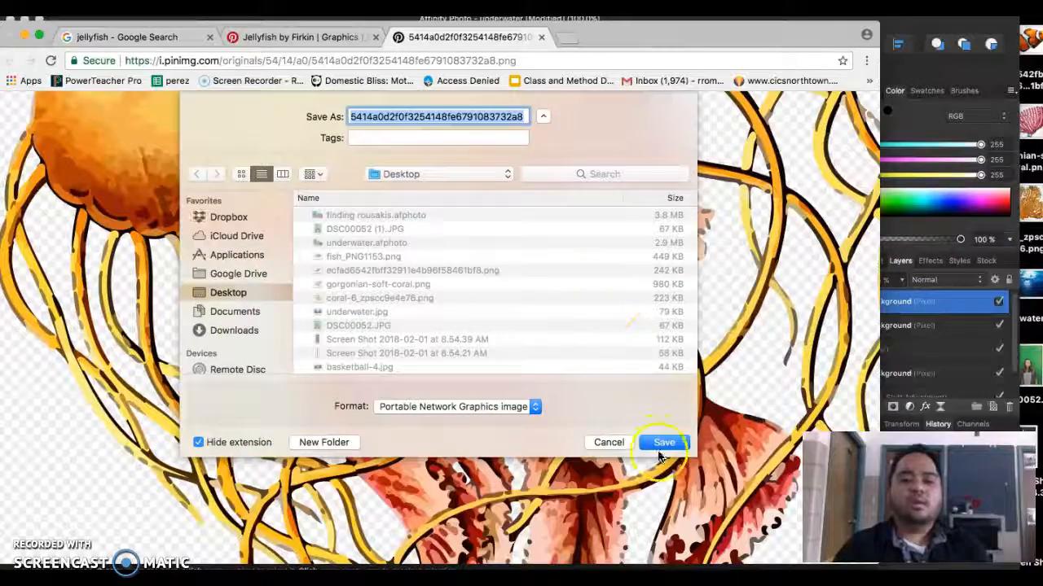
{"action": "left_click", "coordinate": [656, 445]}
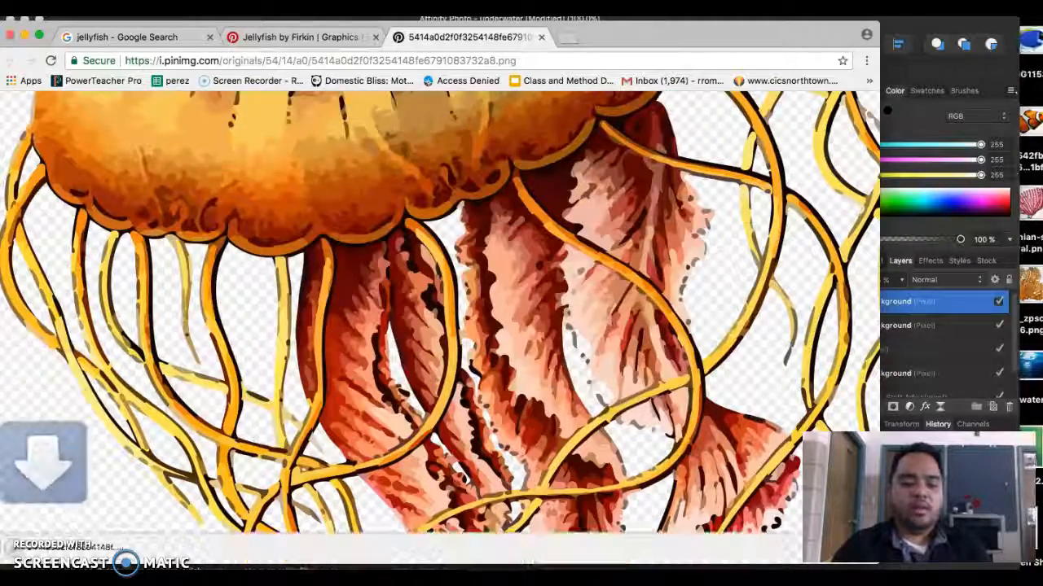
{"action": "key", "text": "super+Tab"}
{"action": "left_click", "coordinate": [134, 4]}
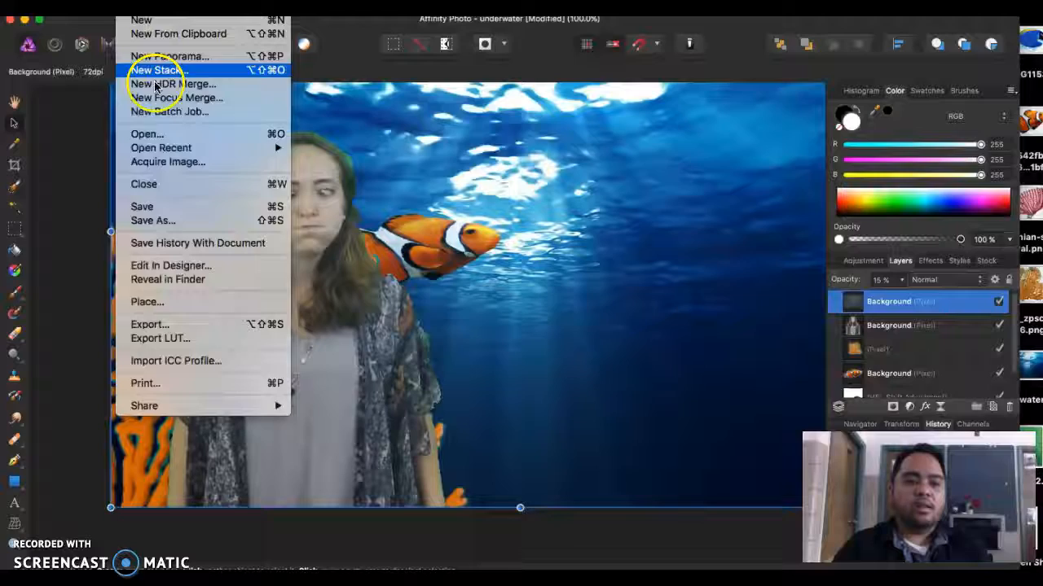
{"action": "mouse_move", "coordinate": [291, 148]}
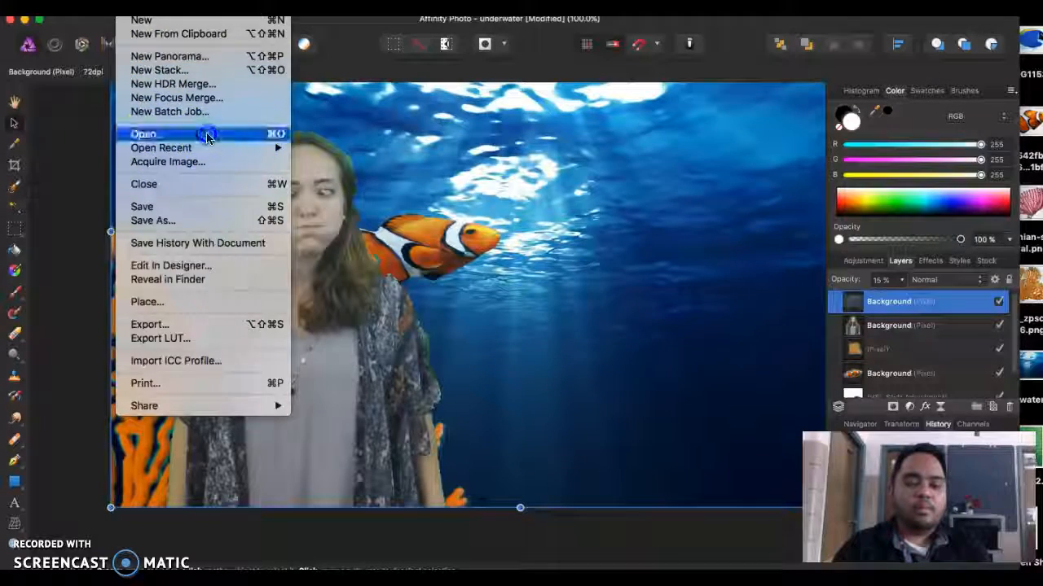
{"action": "left_click", "coordinate": [207, 134]}
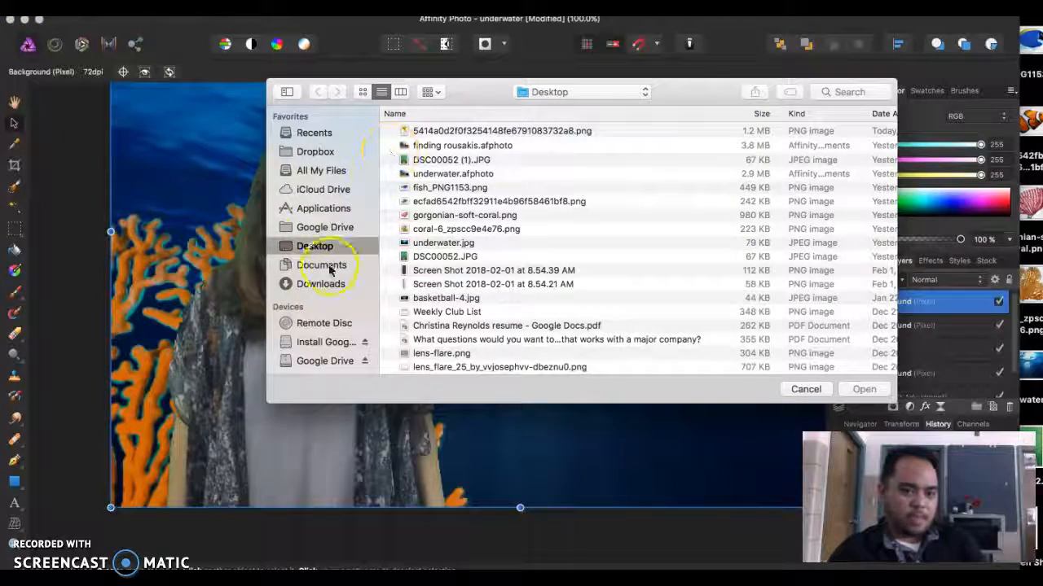
{"action": "left_click", "coordinate": [458, 130]}
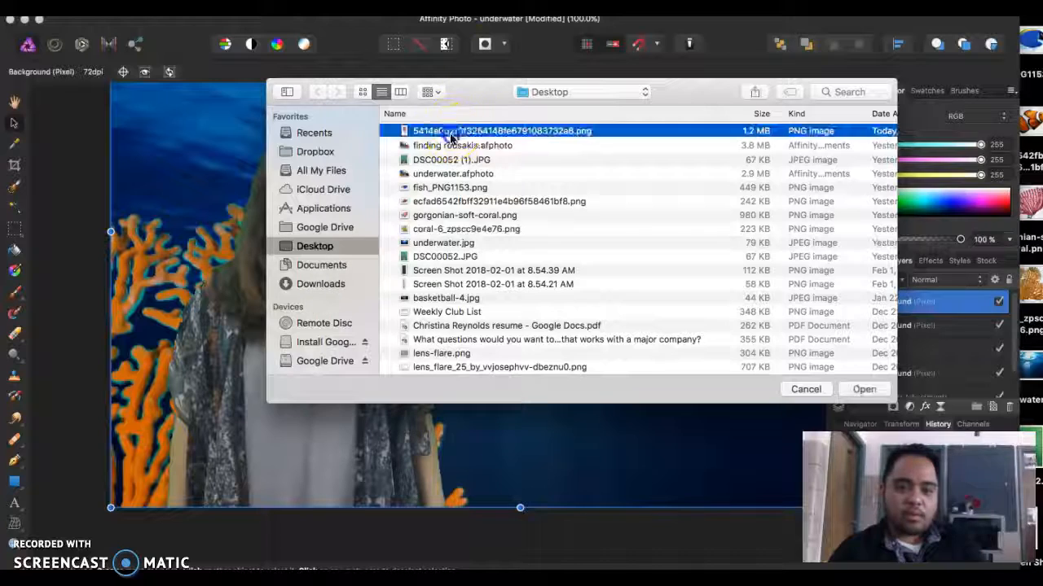
{"action": "left_click", "coordinate": [853, 390]}
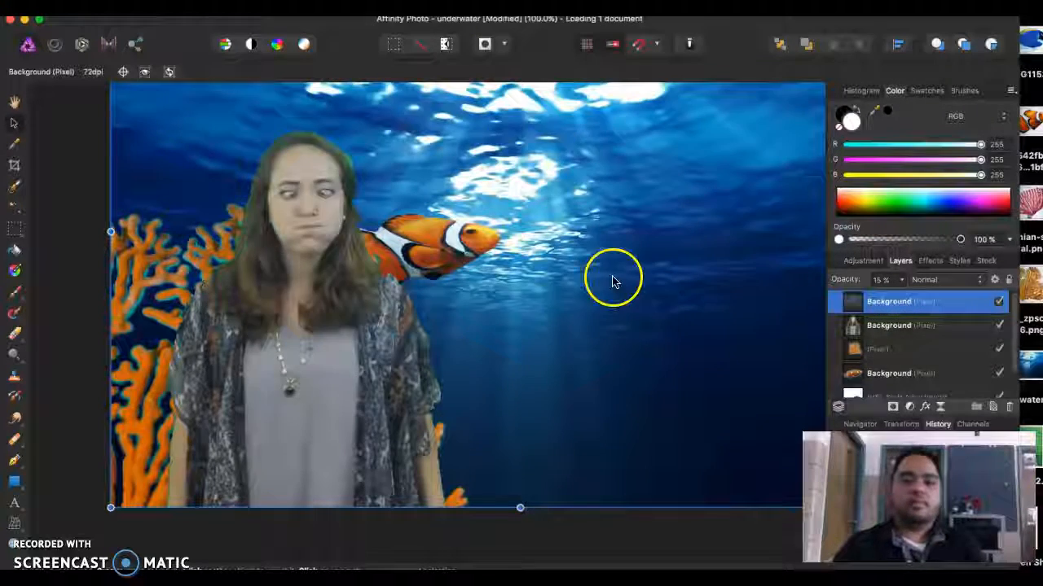
Copy the entire jellyfish image and paste it as a new layer into the underwater document
{"action": "left_click", "coordinate": [785, 169]}
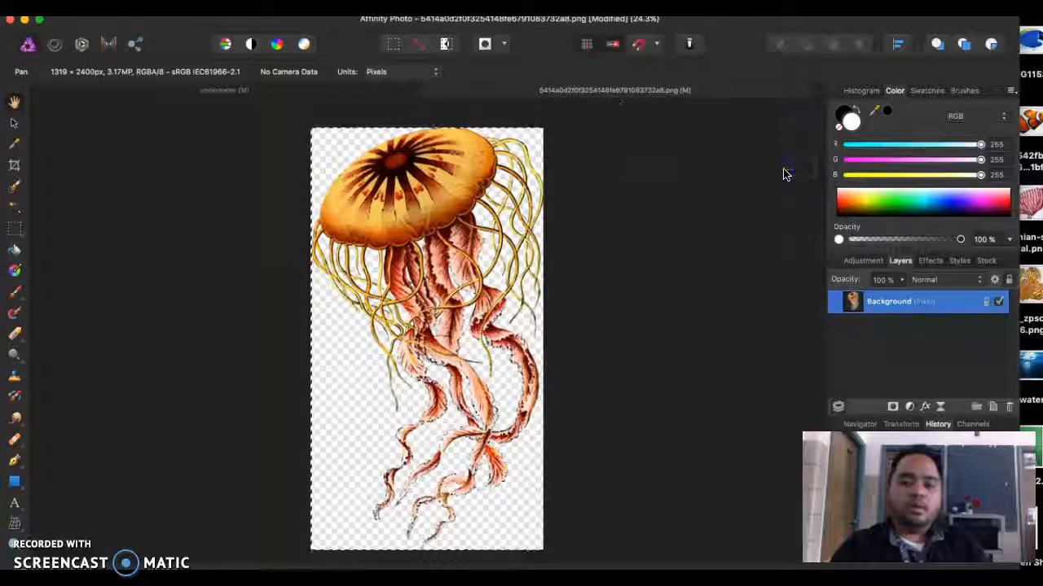
{"action": "left_click", "coordinate": [334, 92]}
{"action": "left_click", "coordinate": [13, 103]}
{"action": "key", "text": "super+minus"}
{"action": "key", "text": "super+minus"}
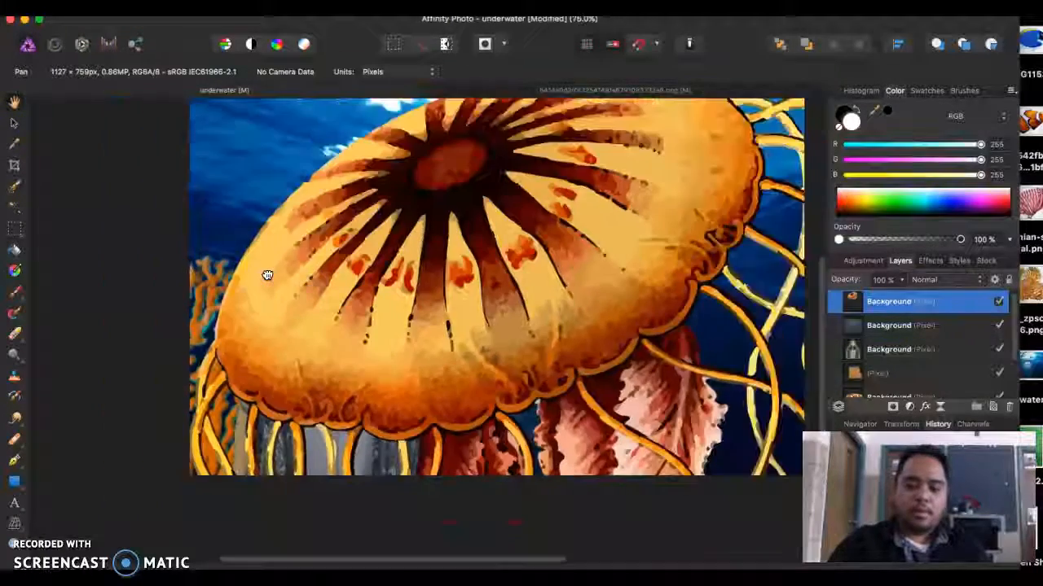
Scale the pasted jellyfish down to about half its width and move it over the middle of the underwater picture
{"action": "left_click", "coordinate": [14, 122]}
{"action": "left_click", "coordinate": [449, 320]}
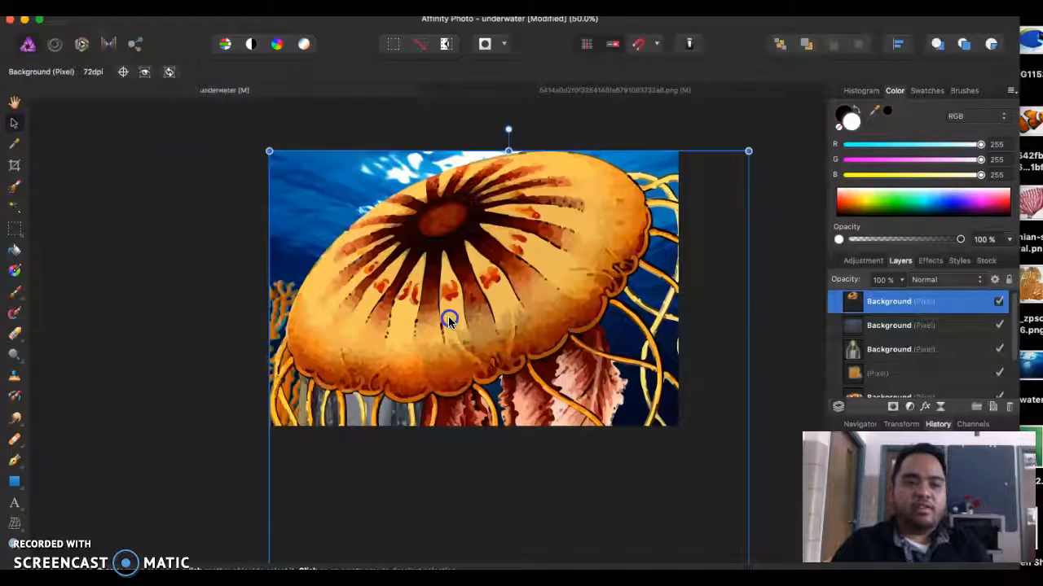
{"action": "left_click_drag", "start_coordinate": [268, 152], "coordinate": [498, 361]}
{"action": "left_click_drag", "start_coordinate": [591, 421], "coordinate": [481, 250]}
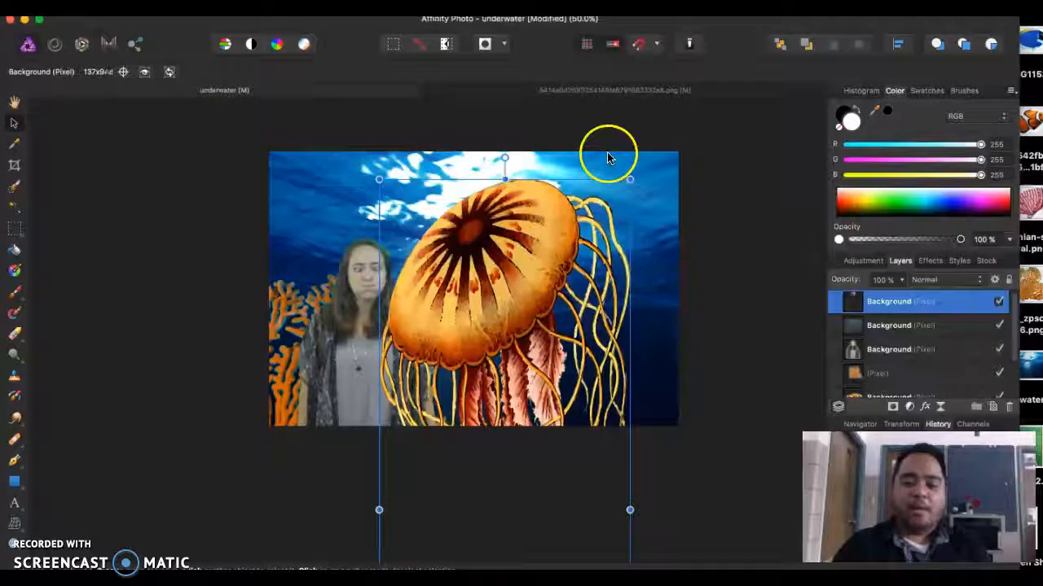
Shrink the jellyfish further, tilt it so its tentacles trail toward the lower right, and place it in the picture's right half
{"action": "left_click_drag", "start_coordinate": [626, 180], "coordinate": [584, 461]}
{"action": "left_click_drag", "start_coordinate": [449, 510], "coordinate": [538, 275]}
{"action": "left_click_drag", "start_coordinate": [537, 176], "coordinate": [647, 351]}
{"action": "left_click_drag", "start_coordinate": [512, 262], "coordinate": [578, 230]}
{"action": "left_click", "coordinate": [839, 297]}
{"action": "left_click_drag", "start_coordinate": [885, 340], "coordinate": [885, 340]}
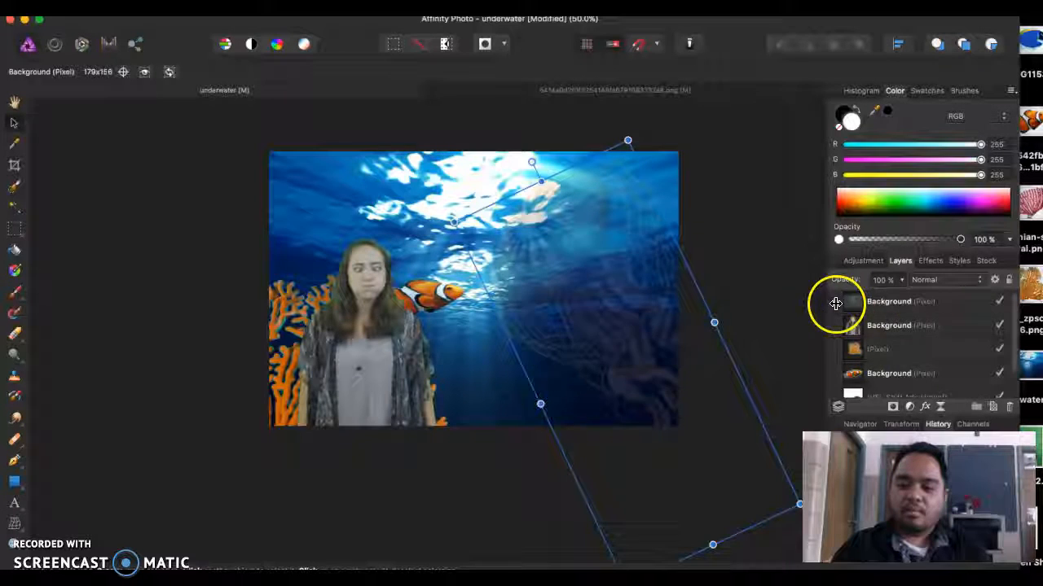
{"action": "key", "text": "super+z"}
Move the jellyfish layer directly beneath the faint topmost underwater layer, and deselect it to view the composite
{"action": "left_click_drag", "start_coordinate": [895, 303], "coordinate": [850, 330]}
{"action": "left_click", "coordinate": [729, 275]}
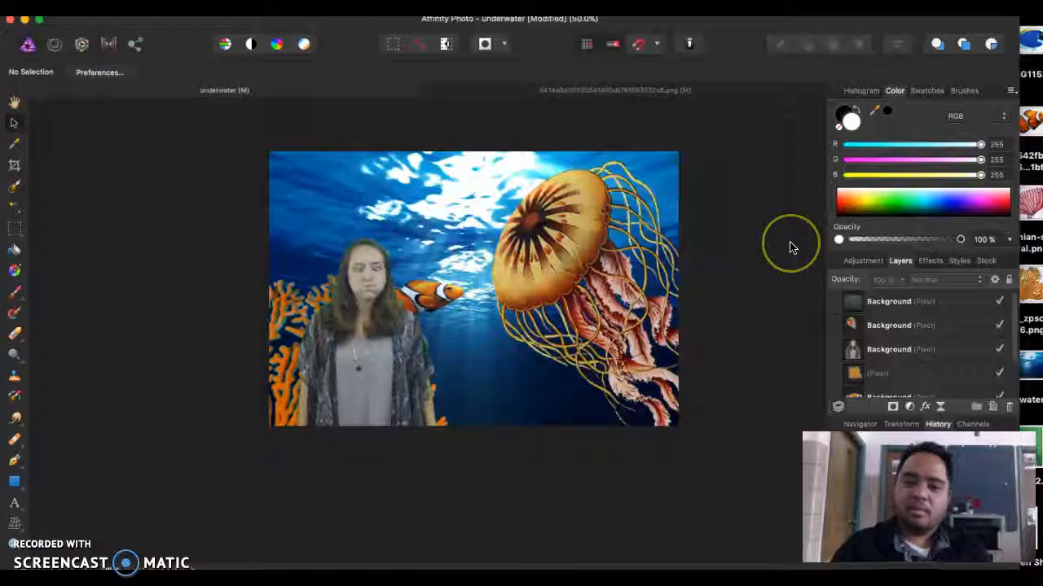
{"action": "key", "text": "super+plus"}
{"action": "scroll", "coordinate": [790, 247], "scroll_direction": "right", "scroll_amount": 3}
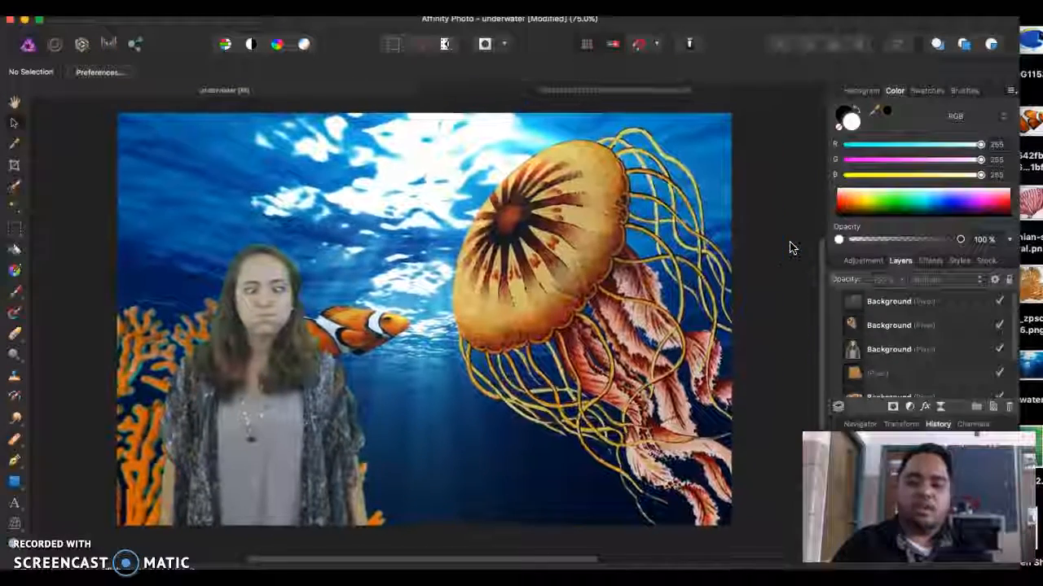